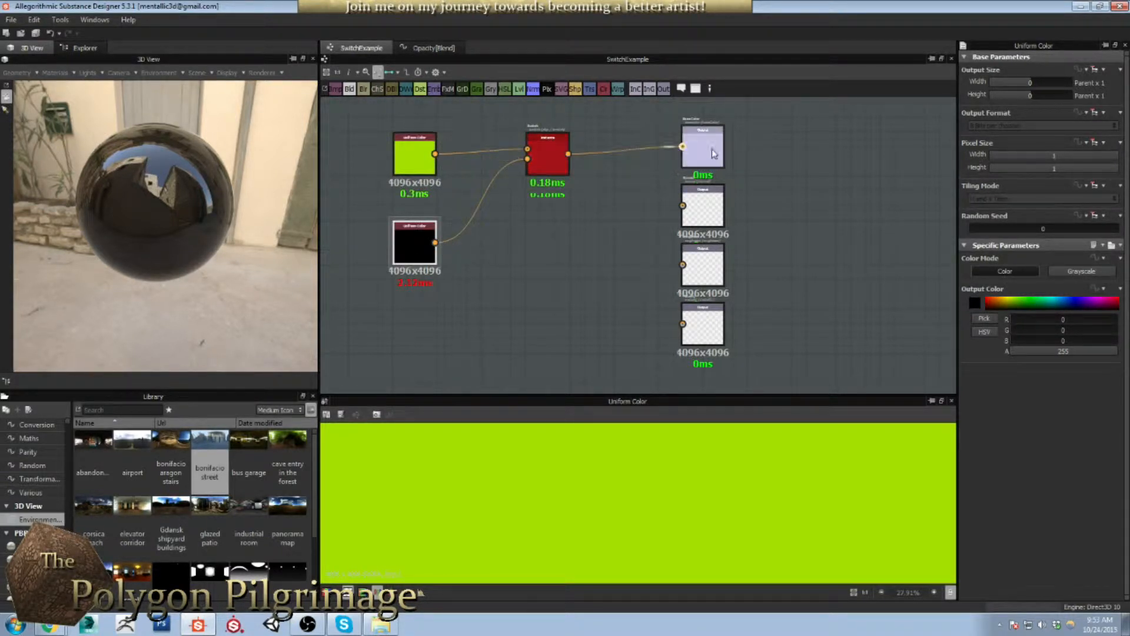
Move the Switch node between the two uniform colors, and toggle its Switch parameter to False and back to True.
{"action": "left_click_drag", "start_coordinate": [121, 218], "coordinate": [203, 239]}
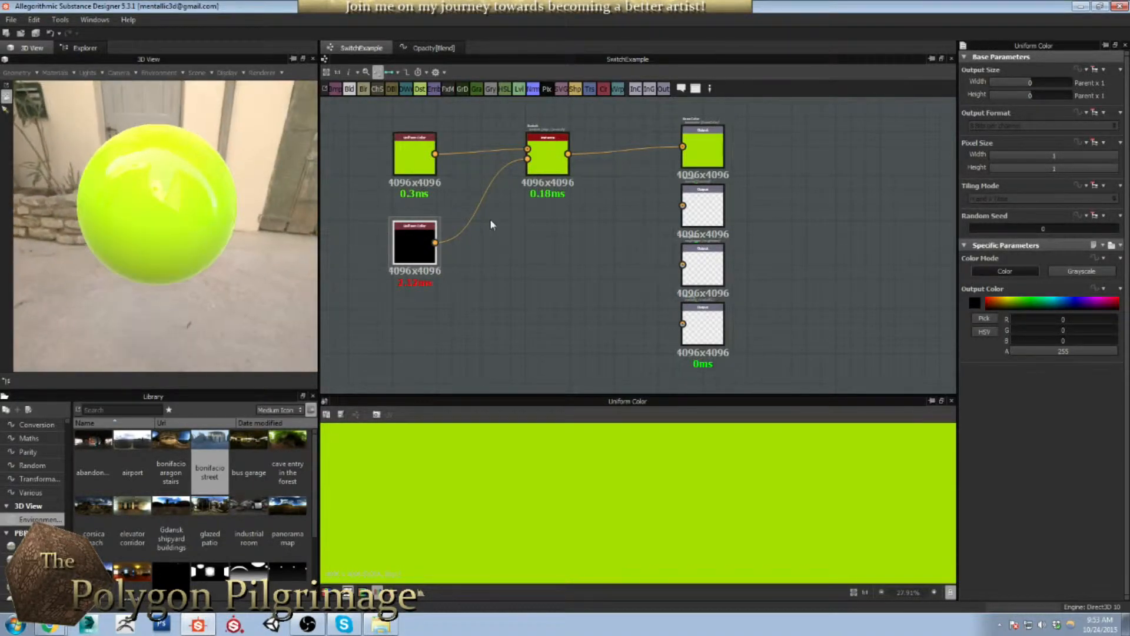
{"action": "left_click_drag", "start_coordinate": [546, 162], "coordinate": [545, 205]}
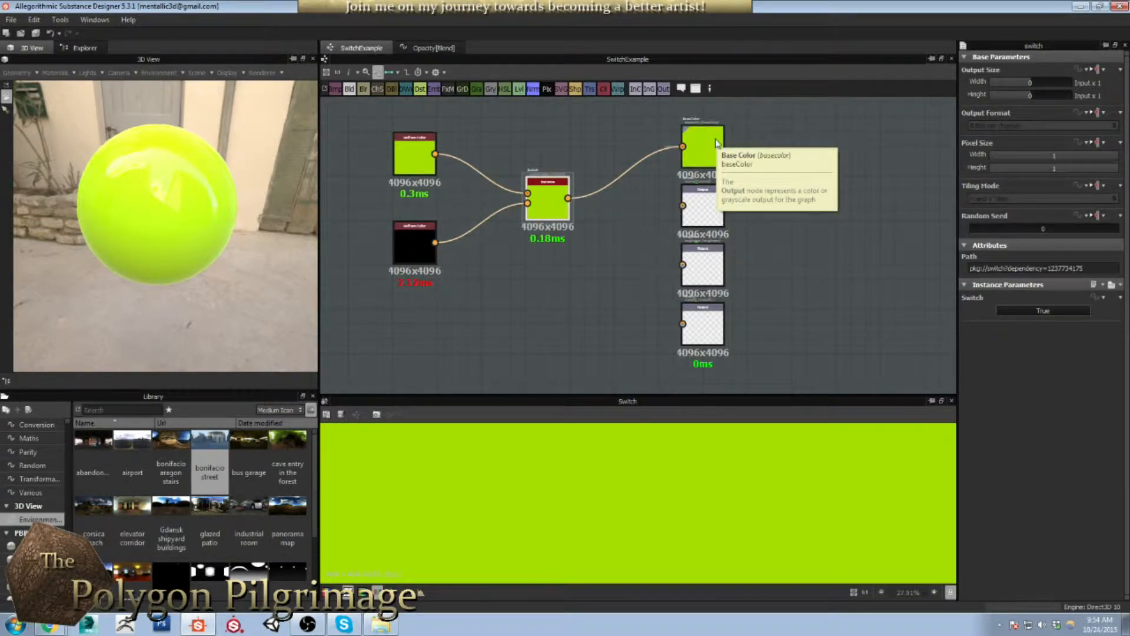
{"action": "left_click", "coordinate": [1034, 313]}
{"action": "mouse_move", "coordinate": [195, 206]}
{"action": "left_mouse_down"}
{"action": "mouse_move", "coordinate": [185, 206]}
{"action": "mouse_move", "coordinate": [203, 207]}
{"action": "left_mouse_up"}
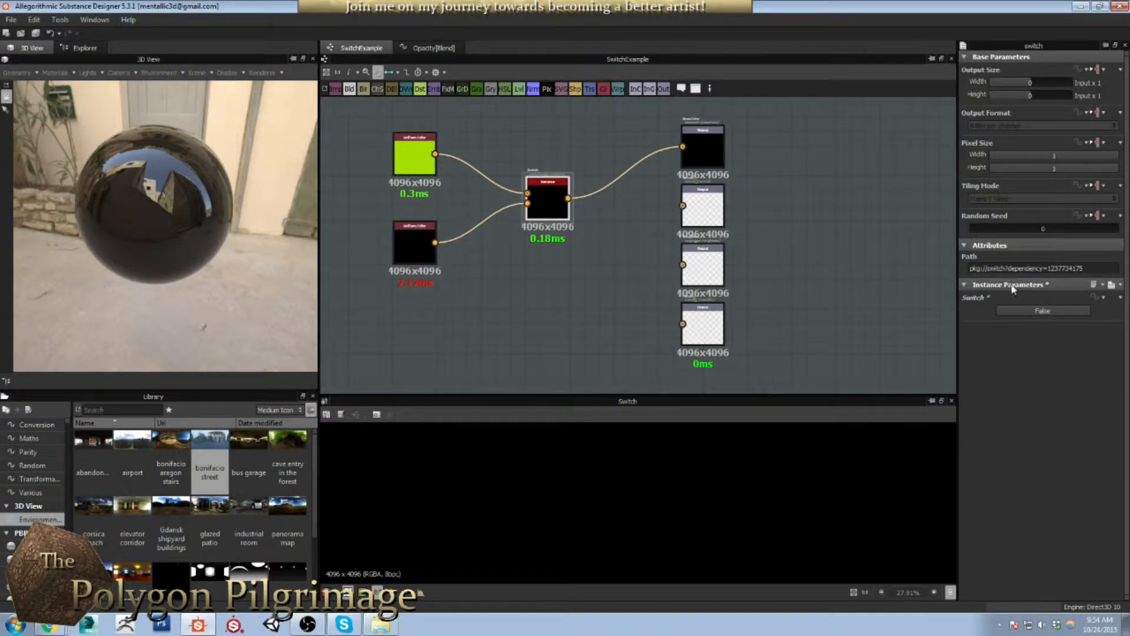
{"action": "left_click", "coordinate": [1028, 312]}
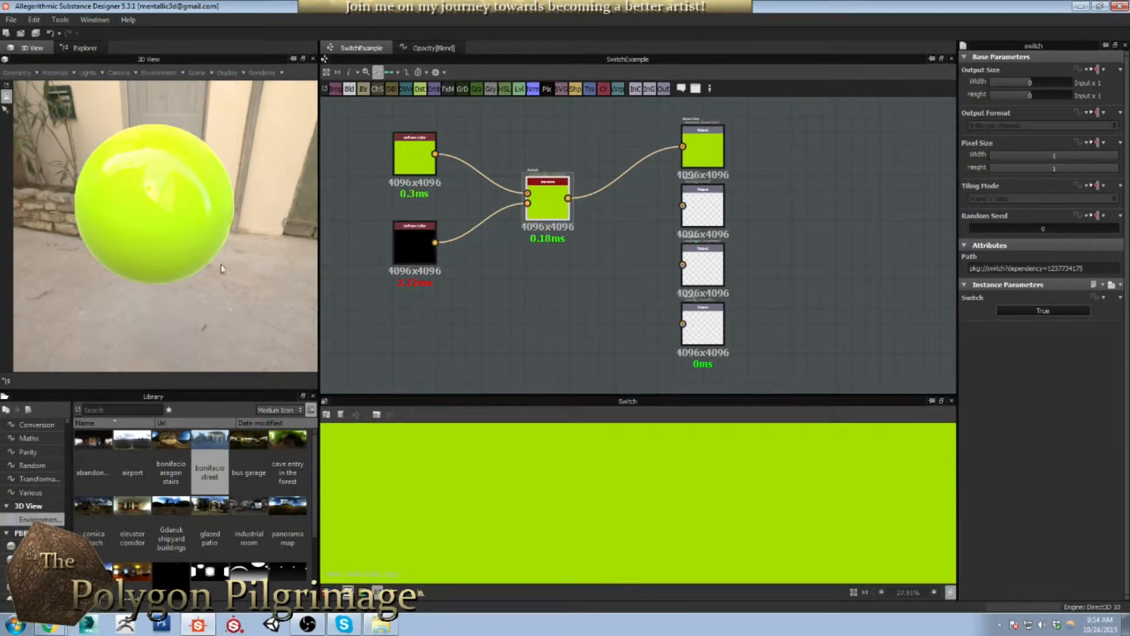
{"action": "left_click_drag", "start_coordinate": [139, 245], "coordinate": [139, 235]}
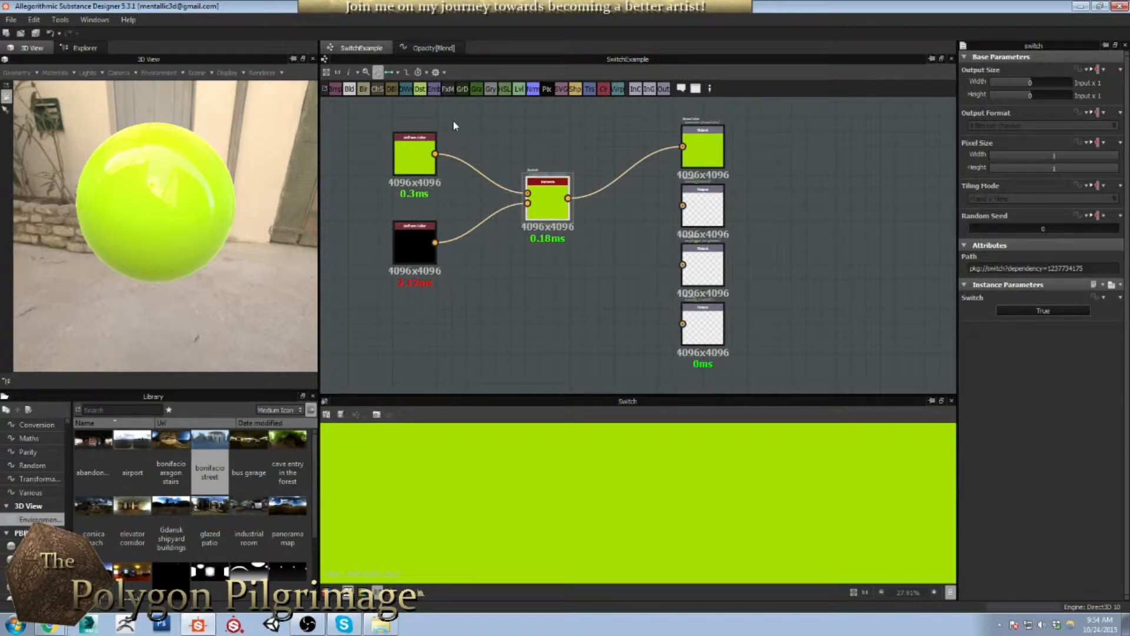
Delete the Switch node from the SwitchExample graph.
{"action": "right_click", "coordinate": [545, 196]}
{"action": "mouse_move", "coordinate": [581, 303]}
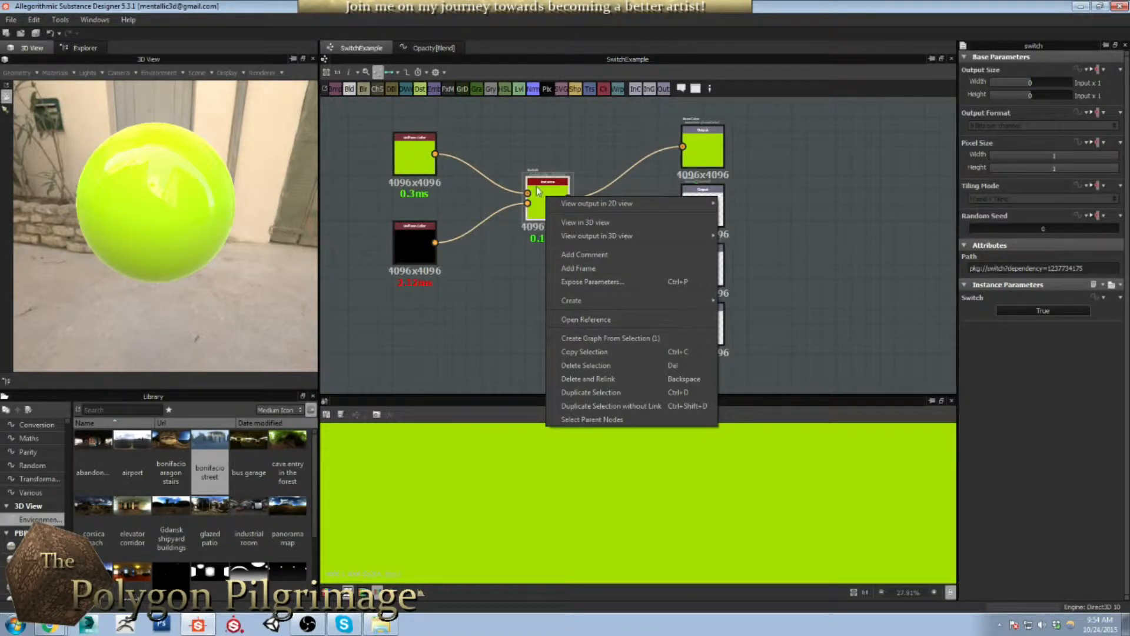
{"action": "left_click", "coordinate": [534, 150]}
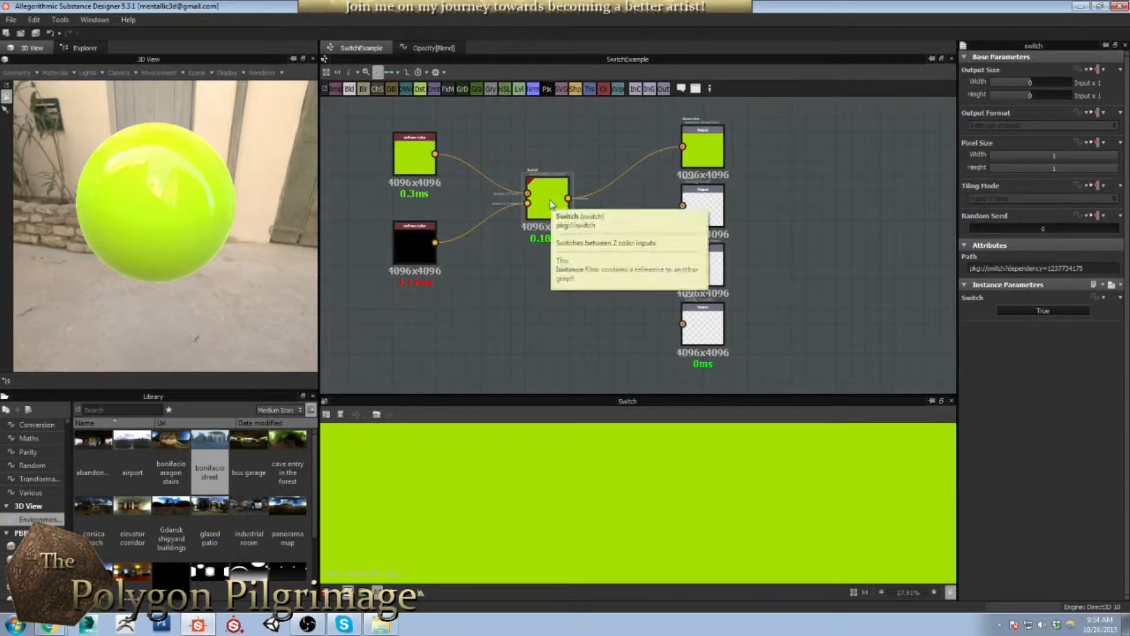
{"action": "key", "text": "Delete"}
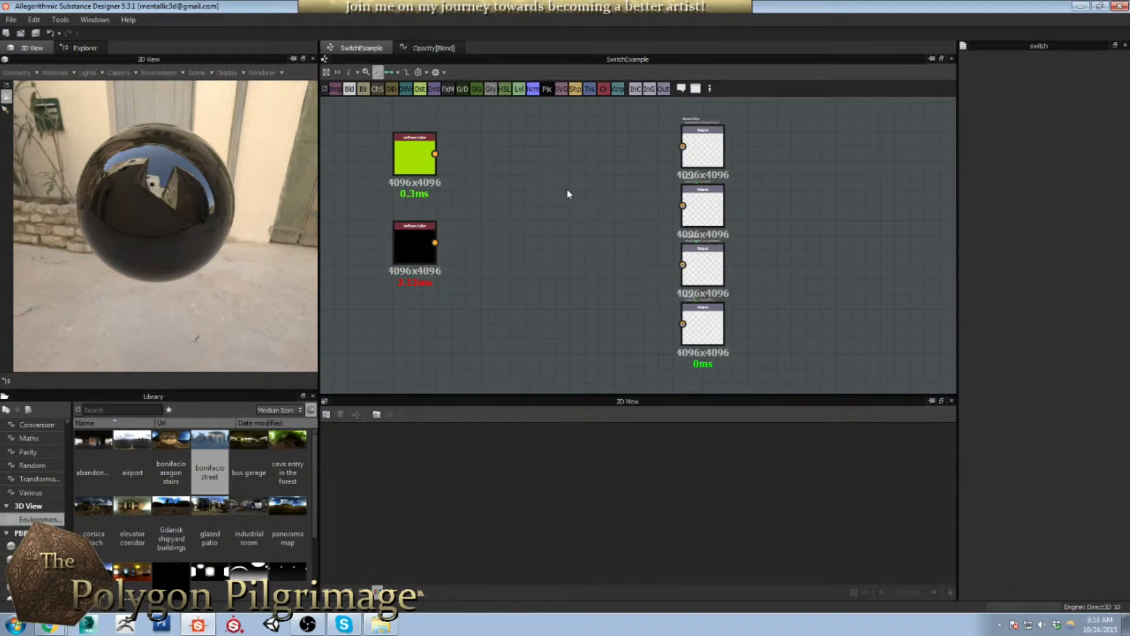
Add a Blend node with the green color as foreground and black as background, and connect its output to Base Color.
{"action": "key", "text": "space"}
{"action": "type", "text": "blend"}
{"action": "key", "text": "Return"}
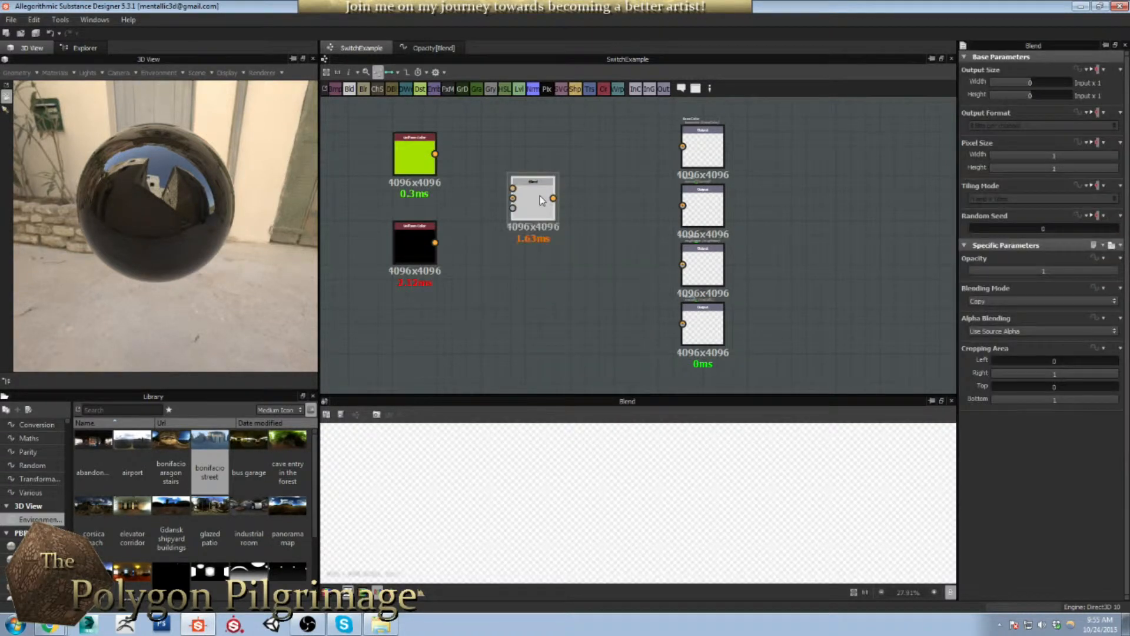
{"action": "left_click_drag", "start_coordinate": [540, 195], "coordinate": [554, 198]}
{"action": "left_click_drag", "start_coordinate": [435, 155], "coordinate": [528, 189]}
{"action": "left_click_drag", "start_coordinate": [435, 243], "coordinate": [683, 146]}
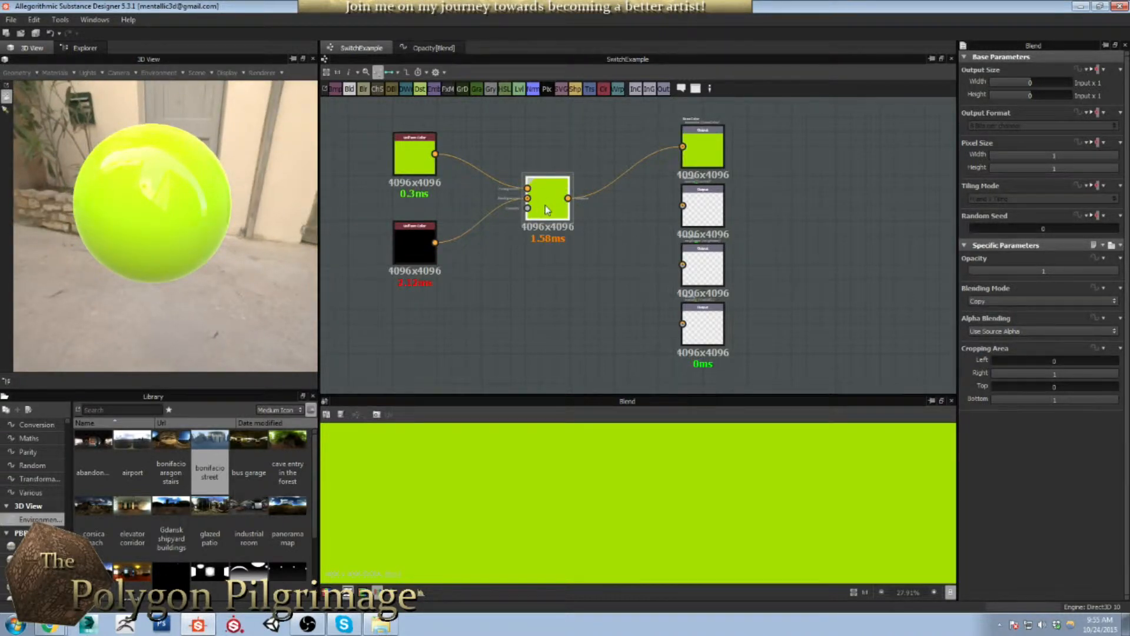
Try other blending modes on the Blend node, including Subtract, and return it to Copy.
{"action": "mouse_move", "coordinate": [1109, 272]}
{"action": "left_mouse_down"}
{"action": "mouse_move", "coordinate": [1033, 275]}
{"action": "mouse_move", "coordinate": [1121, 272]}
{"action": "left_mouse_up"}
{"action": "left_click", "coordinate": [1090, 302]}
{"action": "left_click", "coordinate": [1052, 326]}
{"action": "left_click", "coordinate": [1067, 302]}
{"action": "left_click", "coordinate": [1070, 304]}
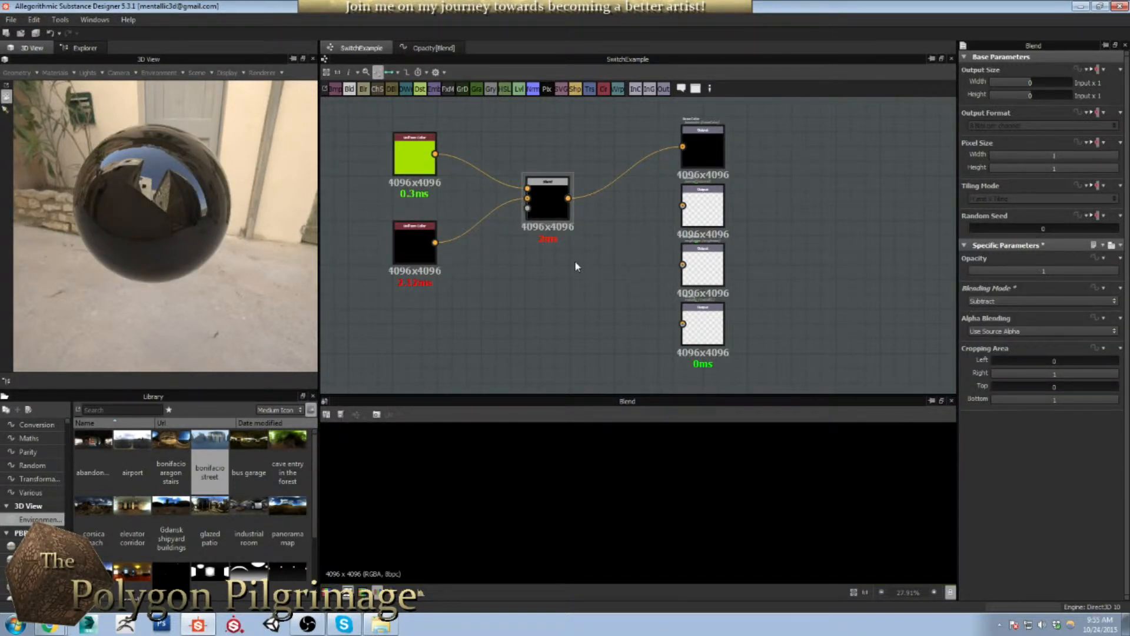
{"action": "left_click", "coordinate": [983, 302]}
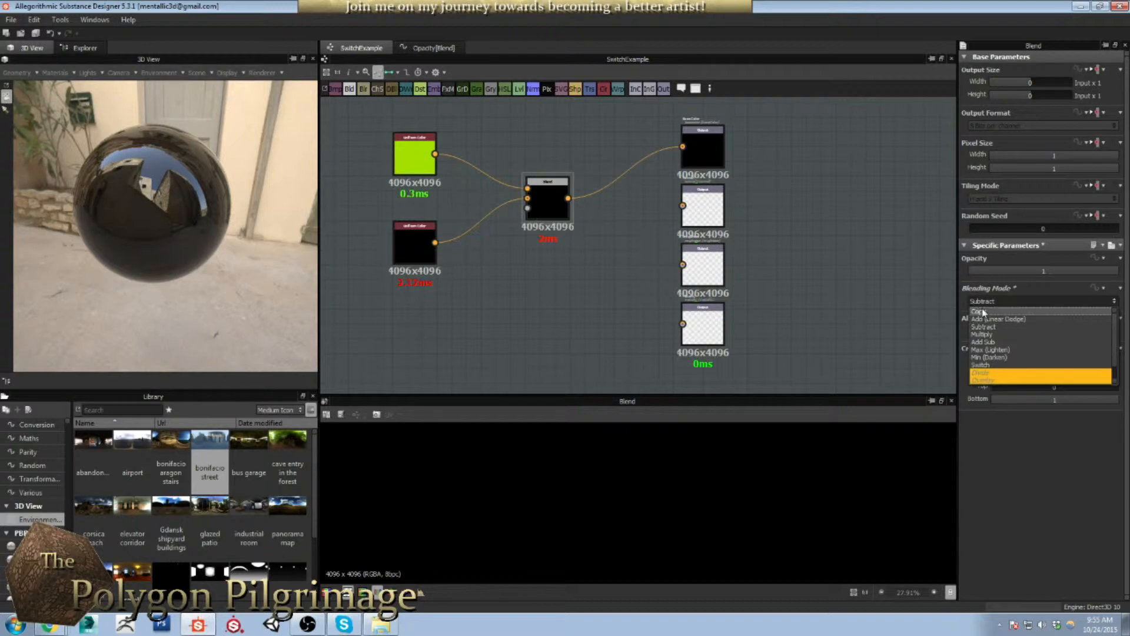
{"action": "left_click", "coordinate": [983, 312]}
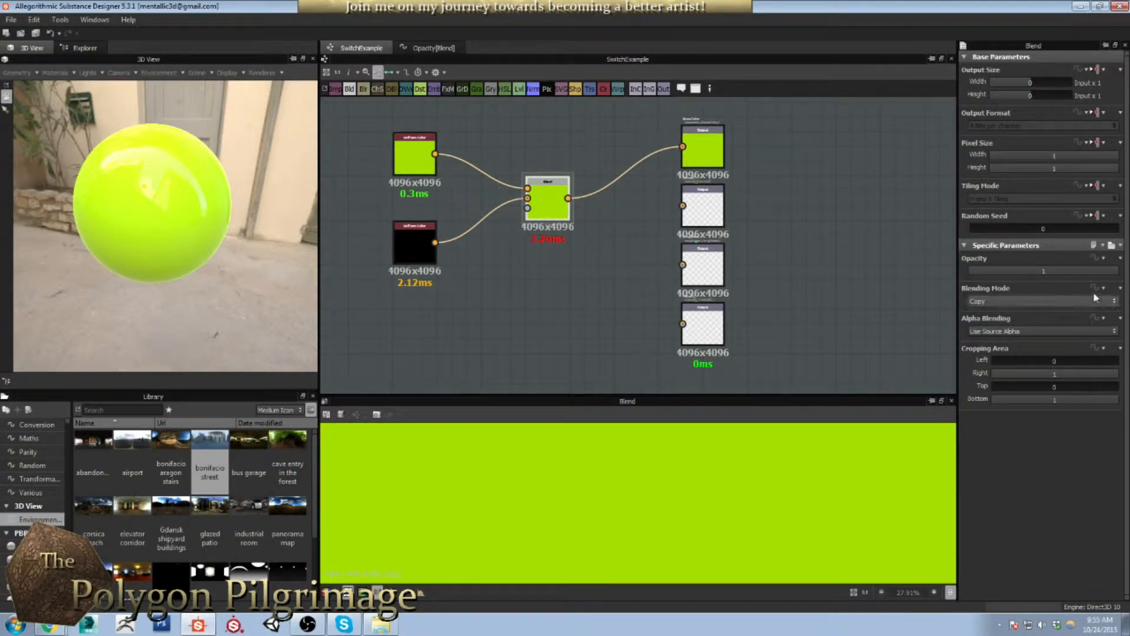
Expose the Blend node's Opacity as a new graph input named isTop.
{"action": "left_click", "coordinate": [1103, 259]}
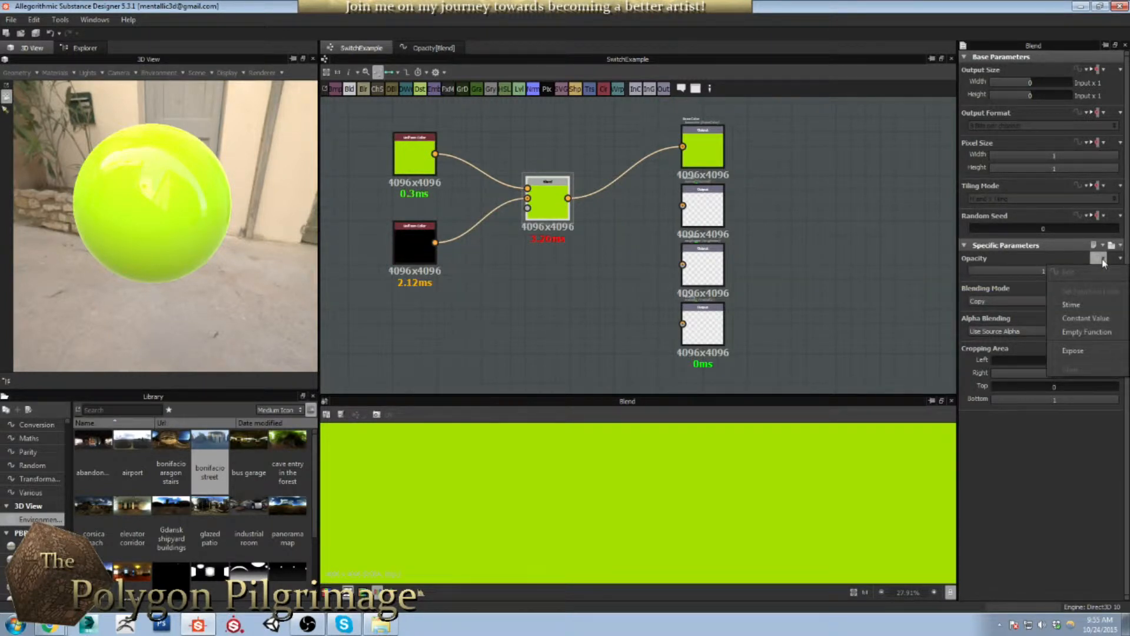
{"action": "left_click", "coordinate": [1070, 350]}
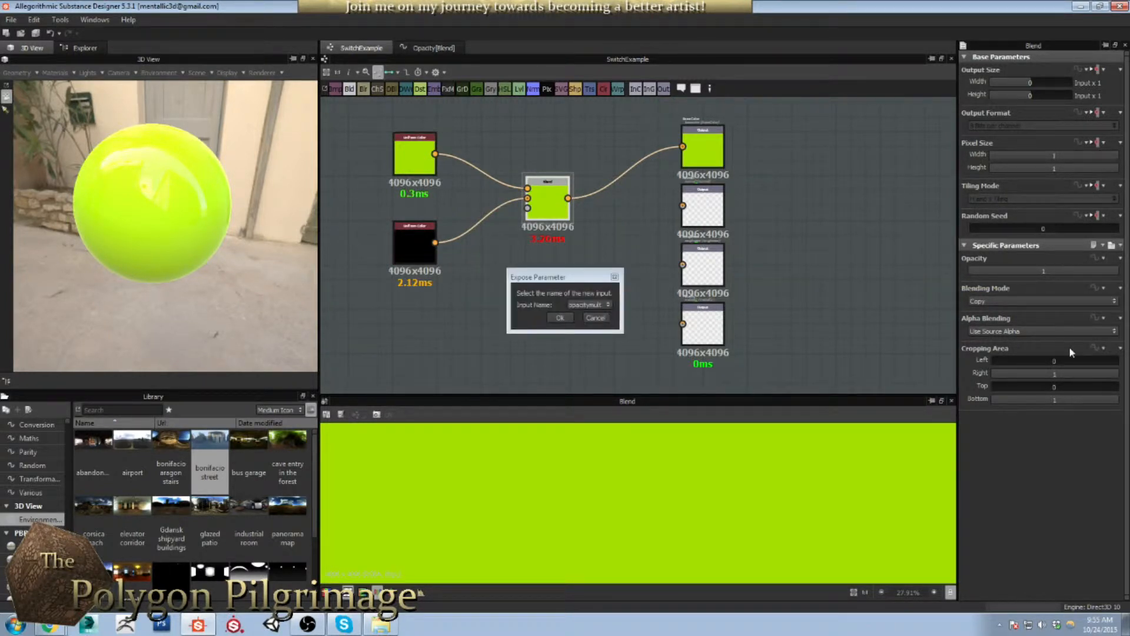
{"action": "left_click", "coordinate": [608, 306]}
{"action": "left_click", "coordinate": [590, 322]}
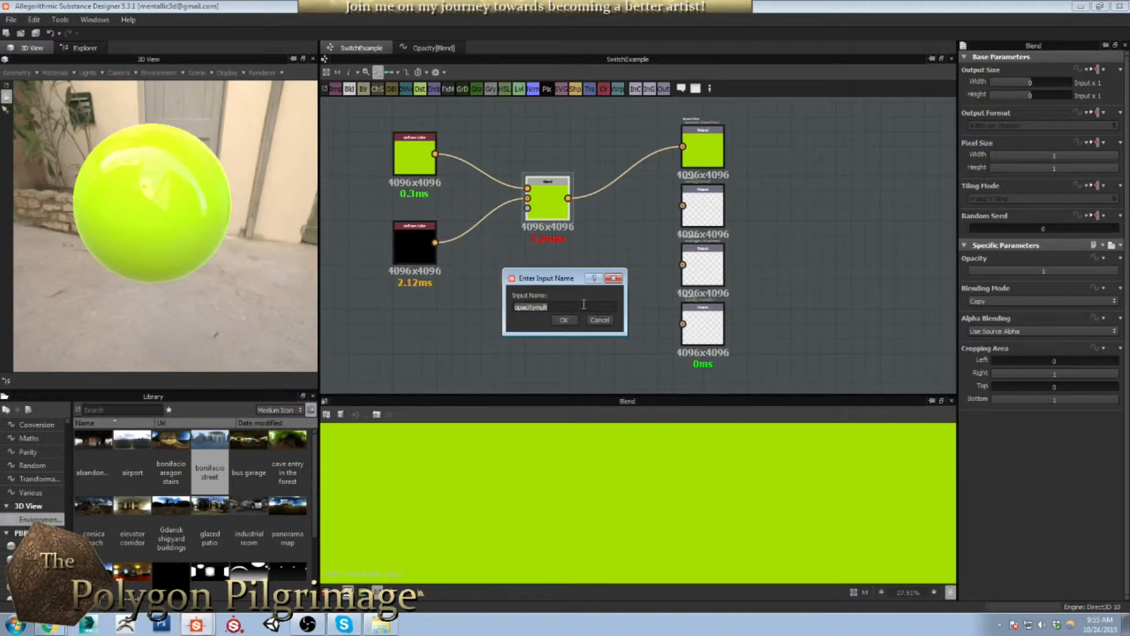
{"action": "type", "text": "isTop"}
{"action": "left_click", "coordinate": [563, 323]}
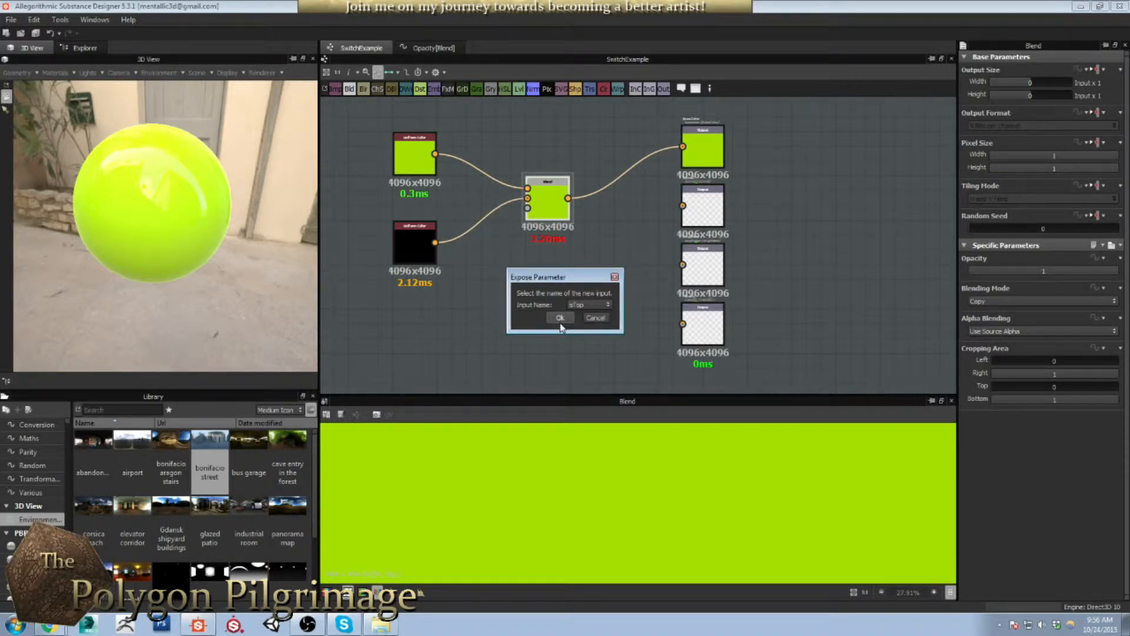
{"action": "left_click", "coordinate": [560, 318]}
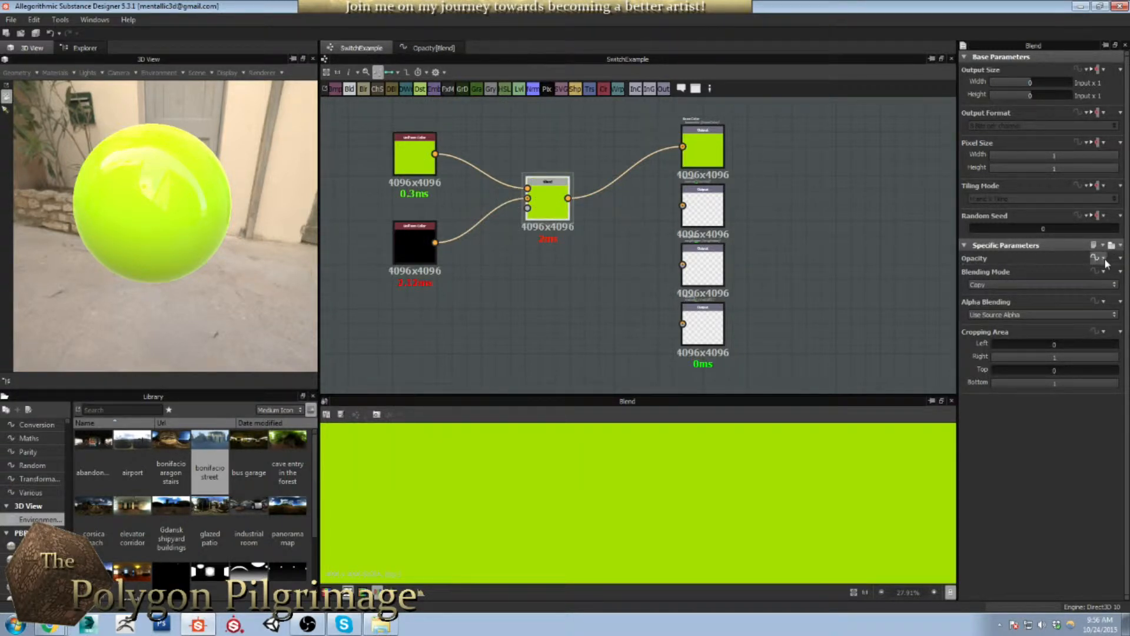
Add another input parameter to the SwitchExample graph with the identifier isSwitched and the type Boolean.
{"action": "left_click", "coordinate": [623, 262]}
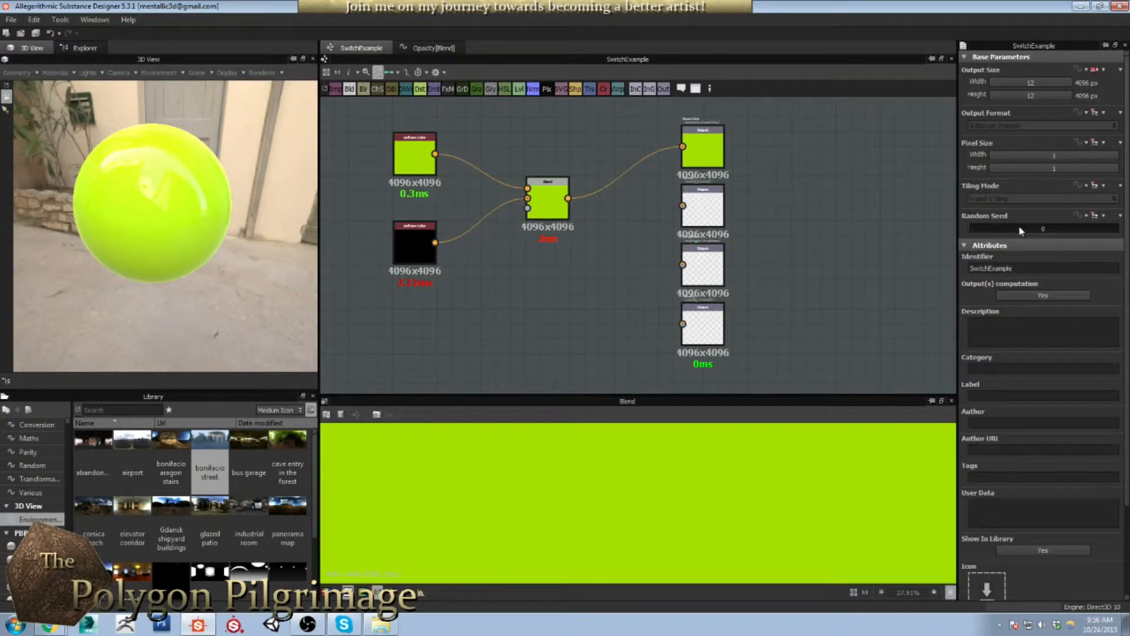
{"action": "scroll", "coordinate": [1026, 273], "scroll_direction": "down", "scroll_amount": 3}
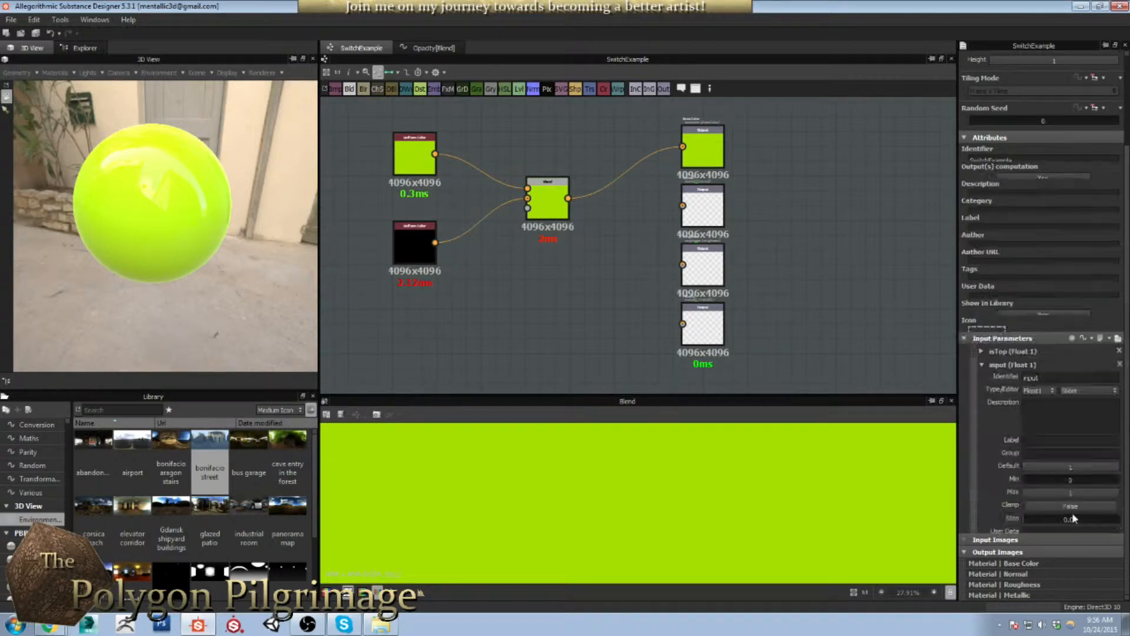
{"action": "left_click", "coordinate": [1071, 513]}
{"action": "scroll", "coordinate": [1040, 542], "scroll_direction": "down", "scroll_amount": 2}
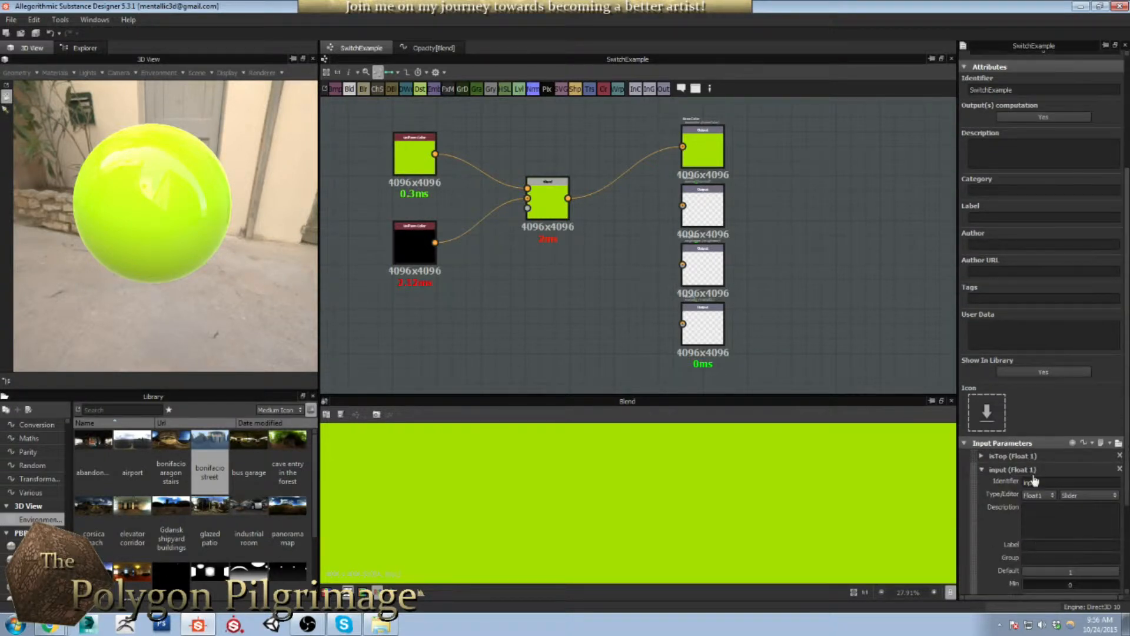
{"action": "scroll", "coordinate": [1035, 481], "scroll_direction": "down", "scroll_amount": 1}
{"action": "left_click_drag", "start_coordinate": [1045, 447], "coordinate": [1011, 449]}
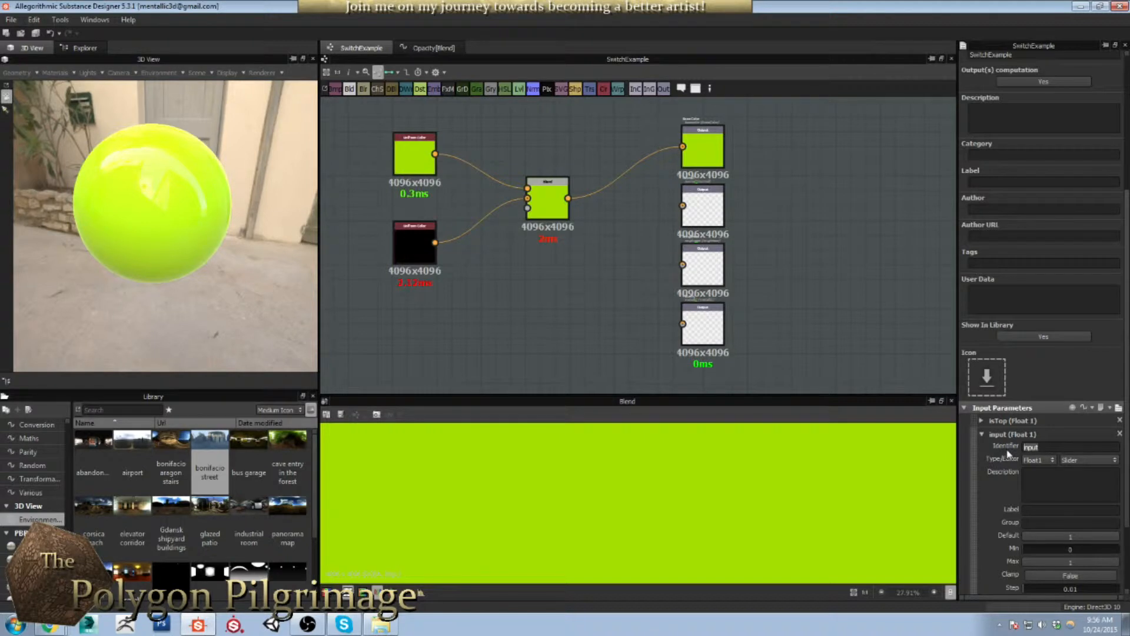
{"action": "type", "text": "isW"}
{"action": "type", "text": "itched"}
{"action": "key", "text": "Return"}
{"action": "left_click", "coordinate": [1038, 460]}
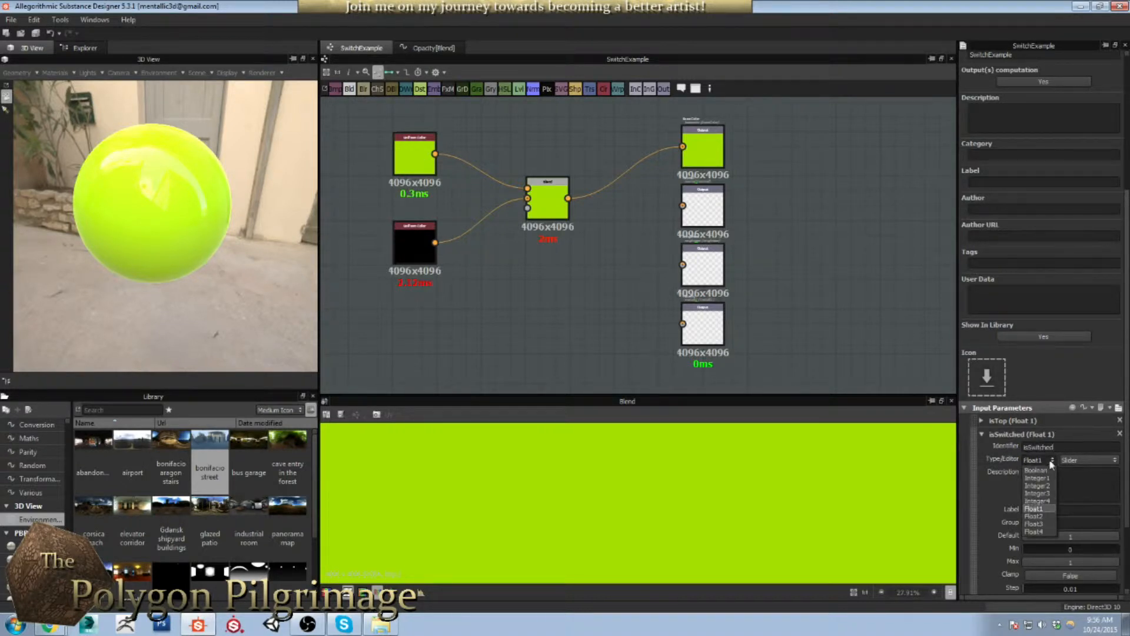
{"action": "left_click", "coordinate": [1048, 466]}
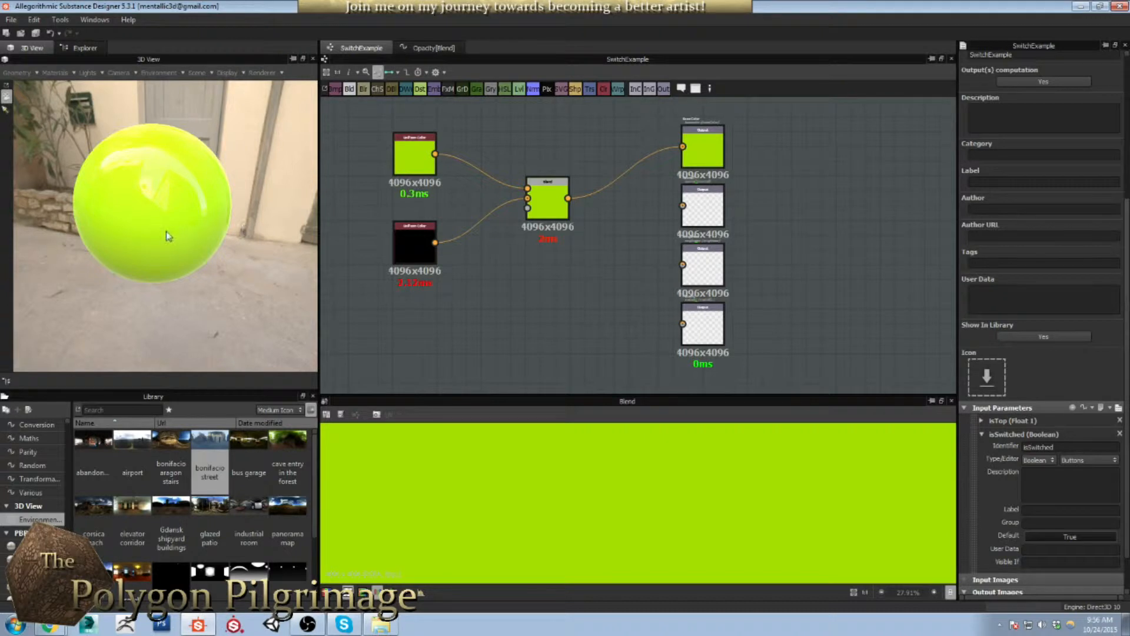
Open the function that drives the Blend node's Opacity for editing.
{"action": "left_click_drag", "start_coordinate": [166, 235], "coordinate": [156, 225]}
{"action": "left_click", "coordinate": [551, 211]}
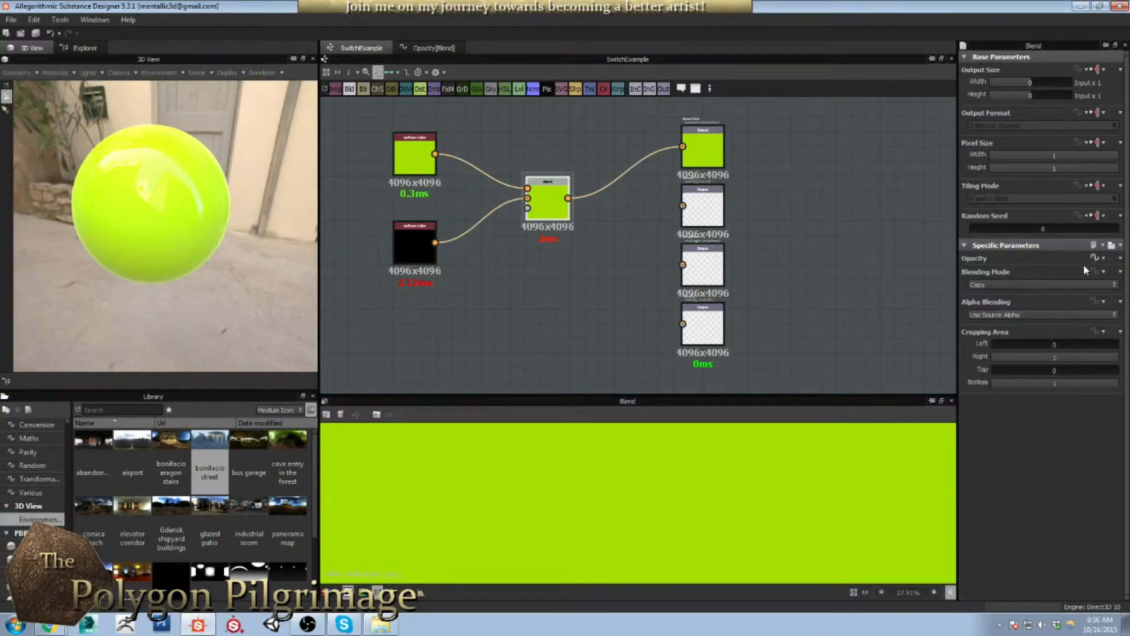
{"action": "left_click", "coordinate": [1105, 260]}
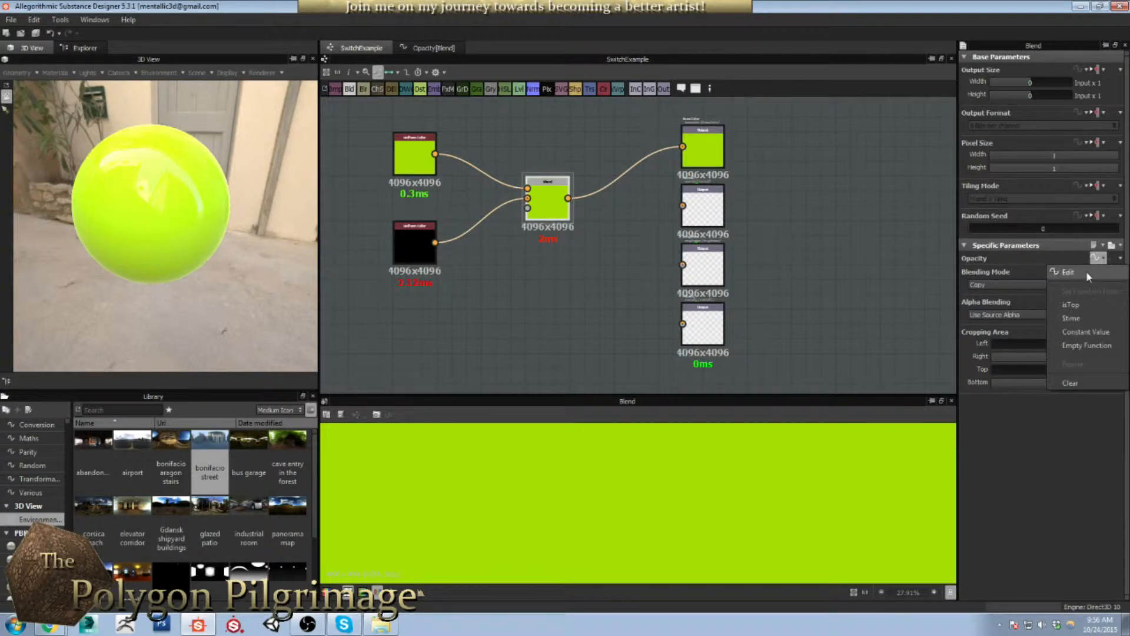
{"action": "left_click", "coordinate": [1086, 271]}
{"action": "scroll", "coordinate": [584, 254], "scroll_direction": "down", "scroll_amount": 2}
{"action": "scroll", "coordinate": [584, 253], "scroll_direction": "up", "scroll_amount": 2}
{"action": "scroll", "coordinate": [584, 253], "scroll_direction": "down", "scroll_amount": 3}
{"action": "scroll", "coordinate": [662, 227], "scroll_direction": "down", "scroll_amount": 4}
{"action": "scroll", "coordinate": [662, 224], "scroll_direction": "up", "scroll_amount": 3}
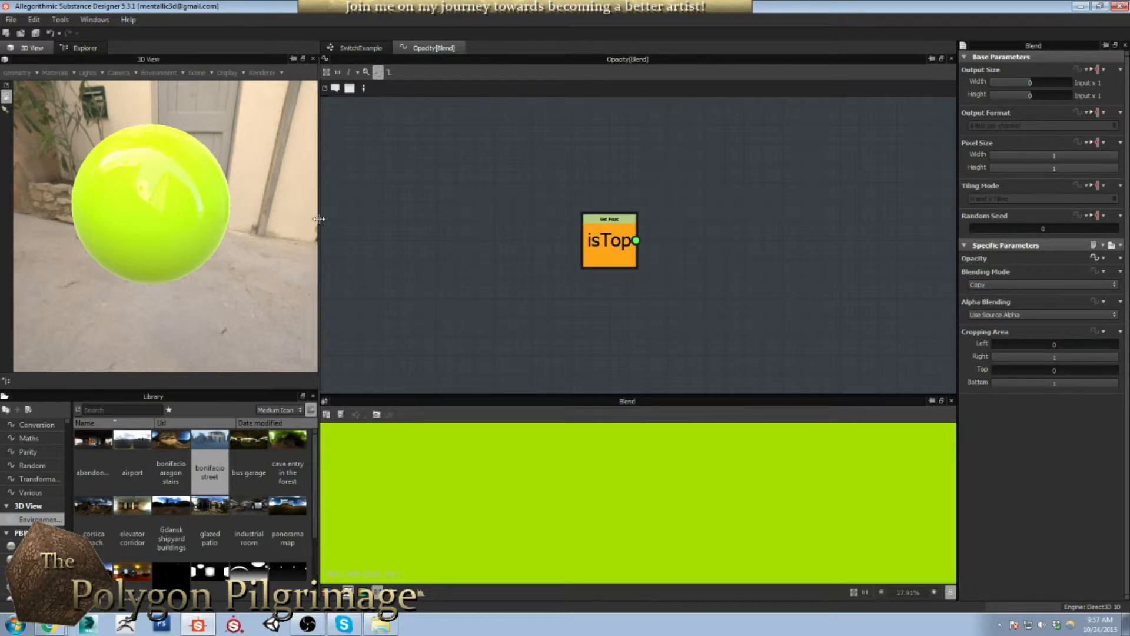
Examine SwitchExample in the package explorer and compare the main graph with the Blend node's Opacity function graph.
{"action": "left_click", "coordinate": [87, 48]}
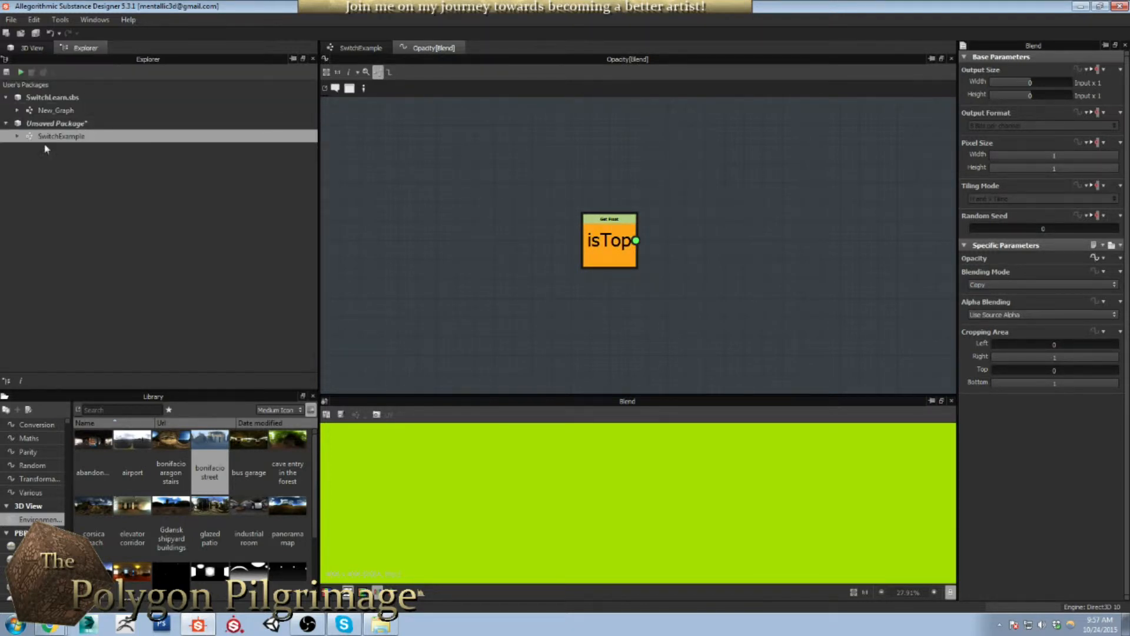
{"action": "left_click", "coordinate": [17, 137]}
{"action": "left_click", "coordinate": [17, 136]}
{"action": "left_click", "coordinate": [32, 48]}
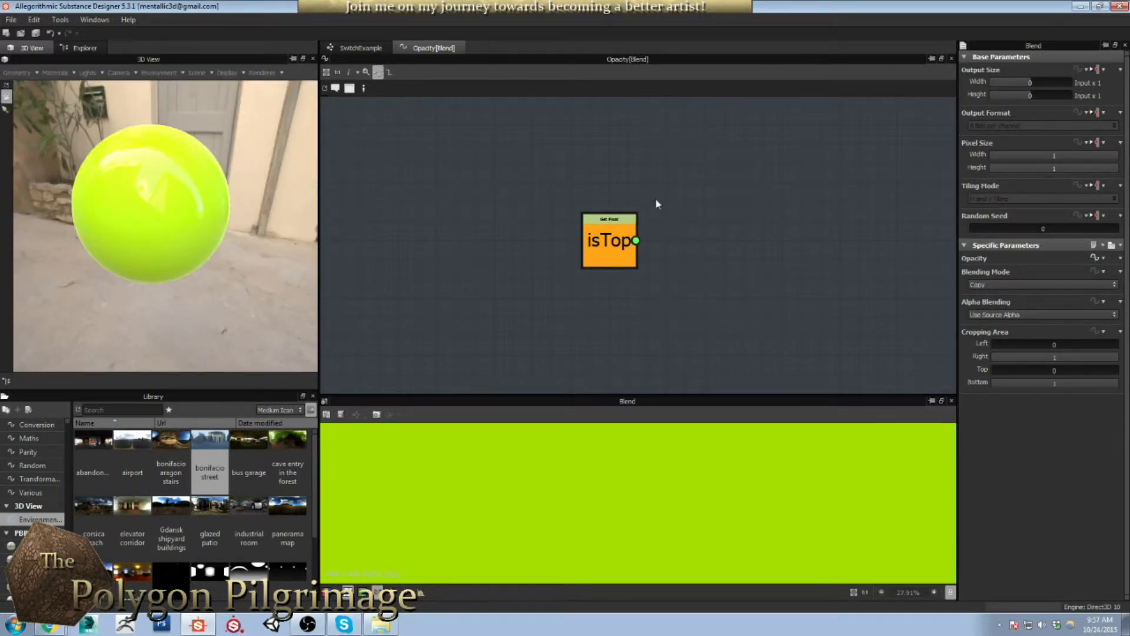
{"action": "left_click", "coordinate": [354, 52]}
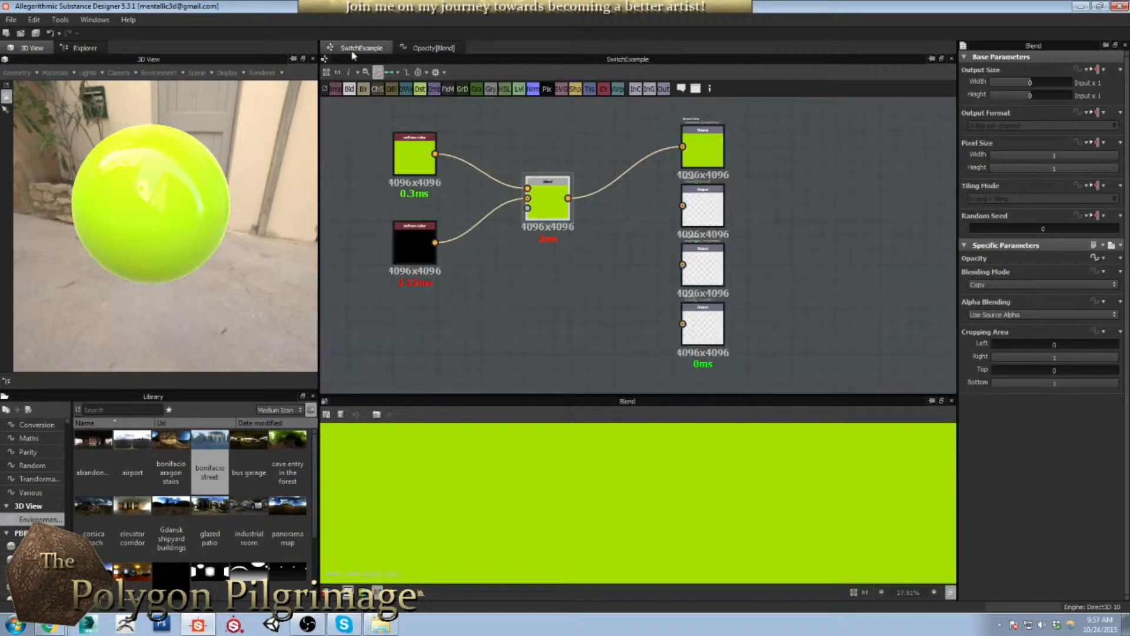
{"action": "left_click", "coordinate": [408, 48]}
{"action": "left_click", "coordinate": [360, 52]}
{"action": "left_click", "coordinate": [418, 50]}
{"action": "left_click", "coordinate": [376, 49]}
{"action": "left_click", "coordinate": [412, 48]}
Add an If...Else node to the Opacity function and place it to the lower right of the isTop node.
{"action": "middle_click_drag", "start_coordinate": [679, 215], "coordinate": [671, 220]}
{"action": "middle_click_drag", "start_coordinate": [584, 245], "coordinate": [554, 216]}
{"action": "middle_click_drag", "start_coordinate": [700, 233], "coordinate": [654, 261]}
{"action": "key", "text": "space"}
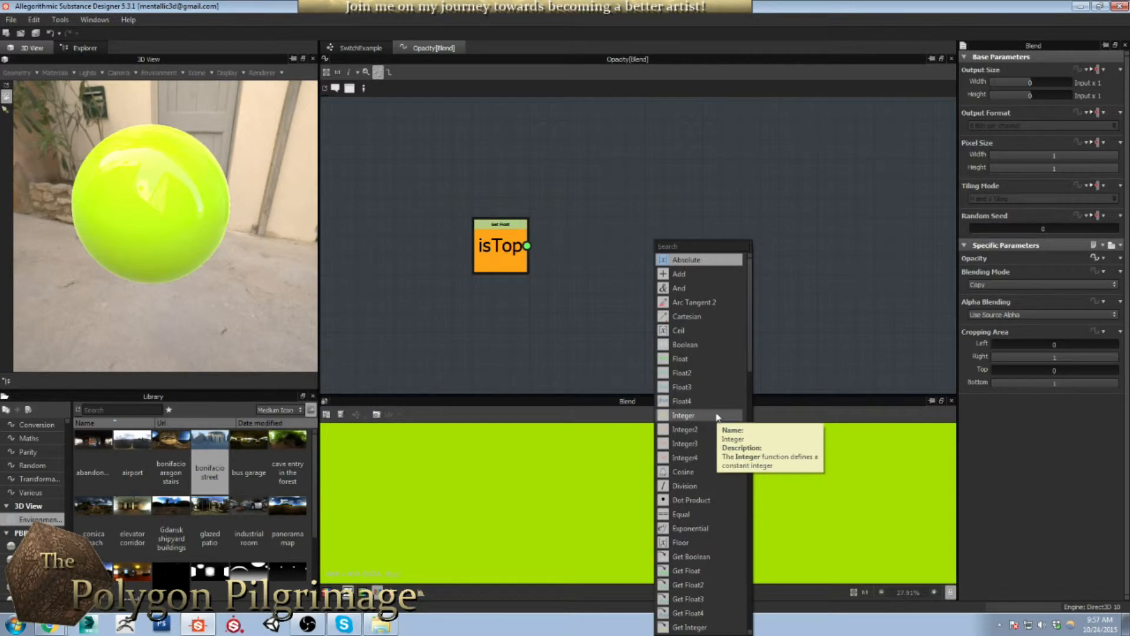
{"action": "left_click", "coordinate": [713, 107]}
{"action": "key", "text": "space"}
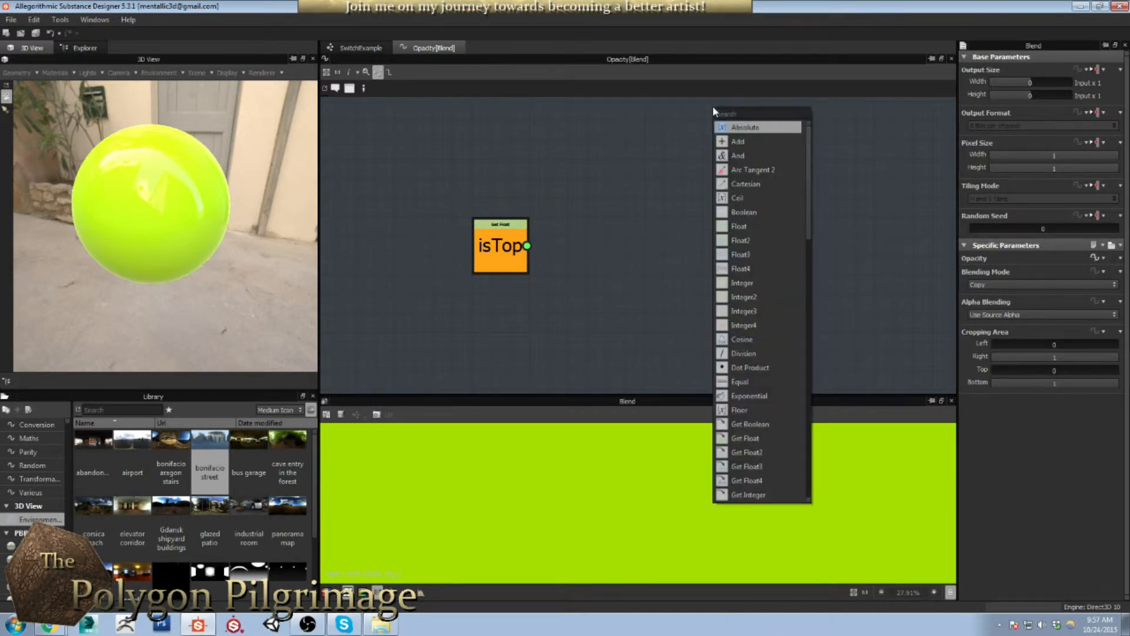
{"action": "scroll", "coordinate": [748, 246], "scroll_direction": "down", "scroll_amount": 4}
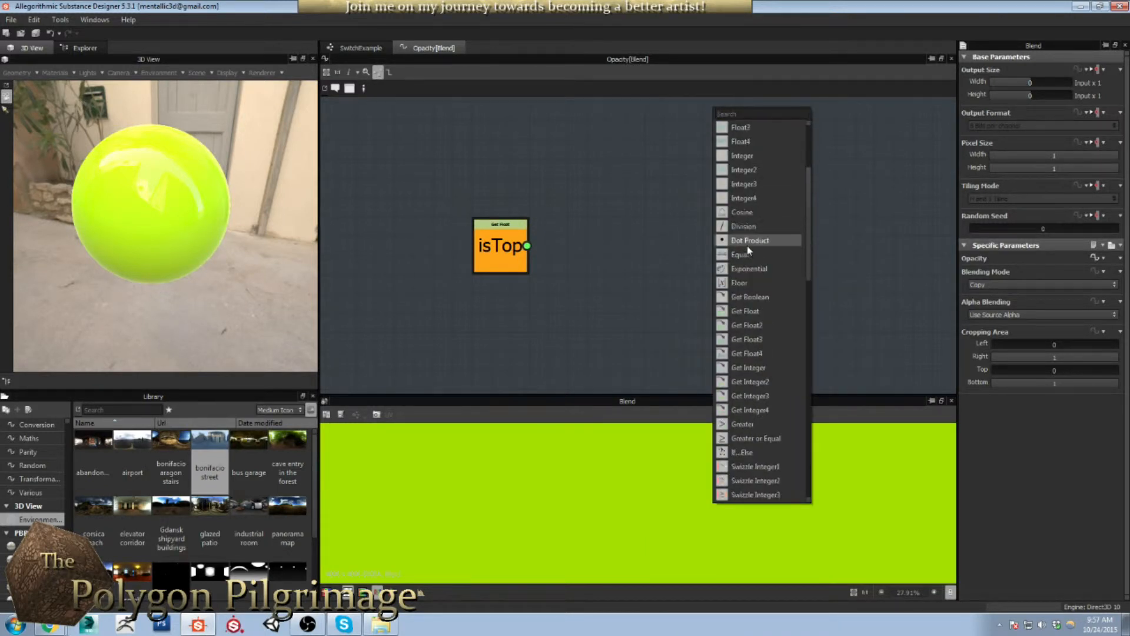
{"action": "left_click", "coordinate": [749, 411]}
{"action": "left_click_drag", "start_coordinate": [710, 135], "coordinate": [669, 323]}
Add a Boolean constant node and place it above the isTop node.
{"action": "key", "text": "space"}
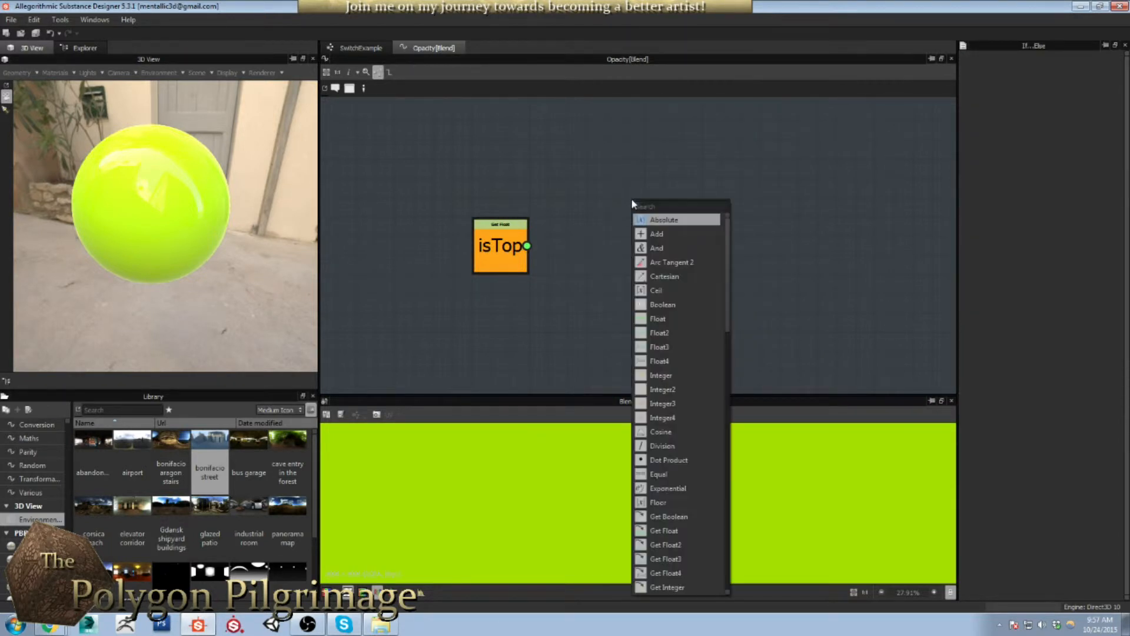
{"action": "left_click", "coordinate": [663, 304]}
{"action": "left_click_drag", "start_coordinate": [659, 209], "coordinate": [512, 174]}
Add a Float constant node, duplicate it, and place both copies below the isTop node.
{"action": "key", "text": "space"}
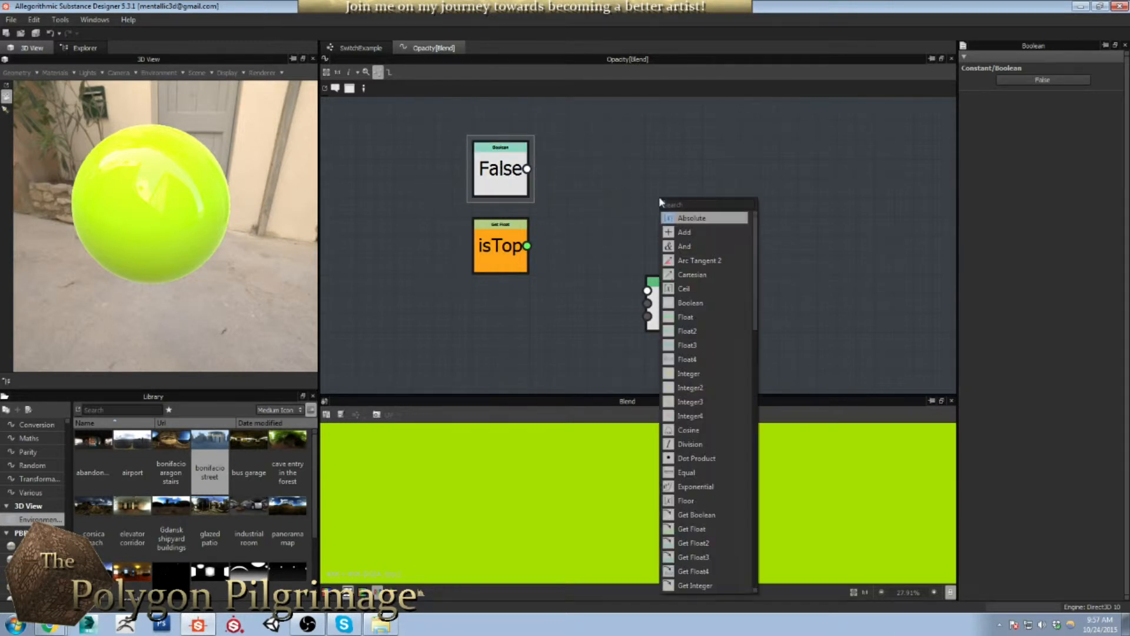
{"action": "left_click", "coordinate": [712, 319]}
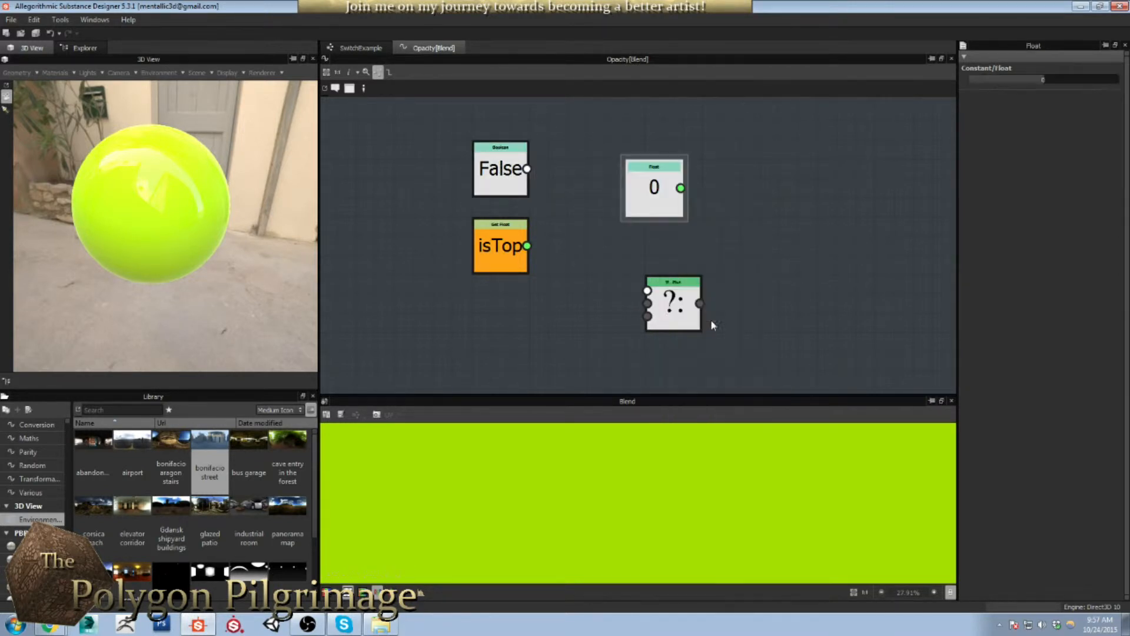
{"action": "left_click_drag", "start_coordinate": [658, 176], "coordinate": [494, 318]}
{"action": "key", "text": "ctrl+c"}
{"action": "key", "text": "ctrl+v"}
{"action": "left_click_drag", "start_coordinate": [634, 256], "coordinate": [557, 376]}
Delete the isTop and Boolean constant nodes and move the If...Else node up to their row.
{"action": "left_click_drag", "start_coordinate": [506, 253], "coordinate": [642, 183]}
{"action": "key", "text": "Delete"}
{"action": "left_click_drag", "start_coordinate": [686, 307], "coordinate": [683, 250]}
{"action": "left_click_drag", "start_coordinate": [506, 169], "coordinate": [554, 178]}
{"action": "left_click", "coordinate": [564, 189]}
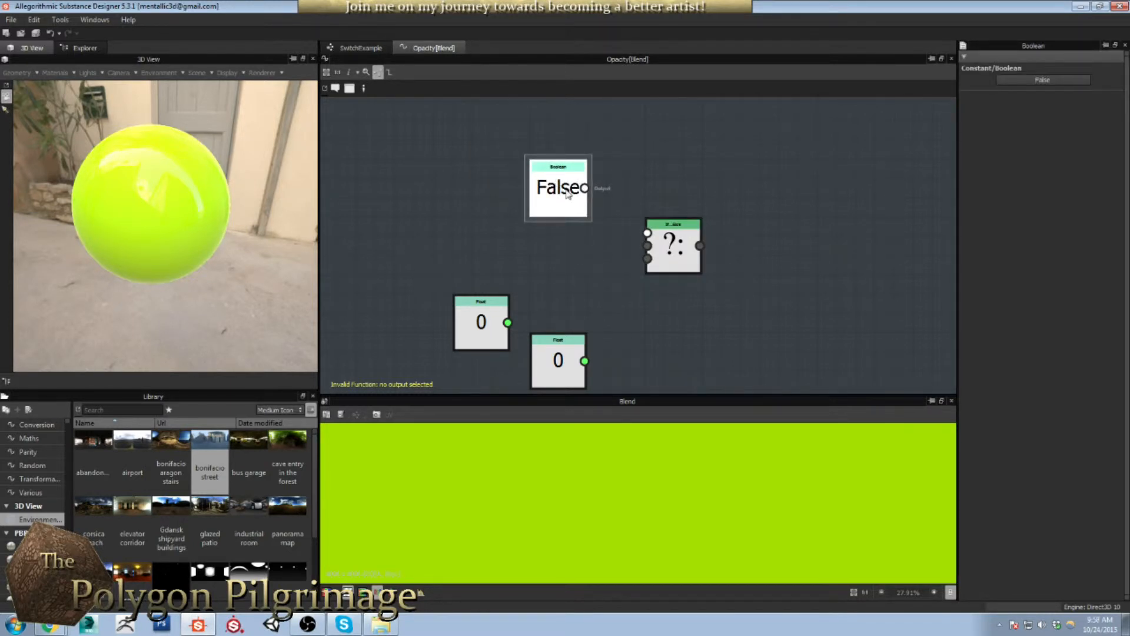
{"action": "key", "text": "Delete"}
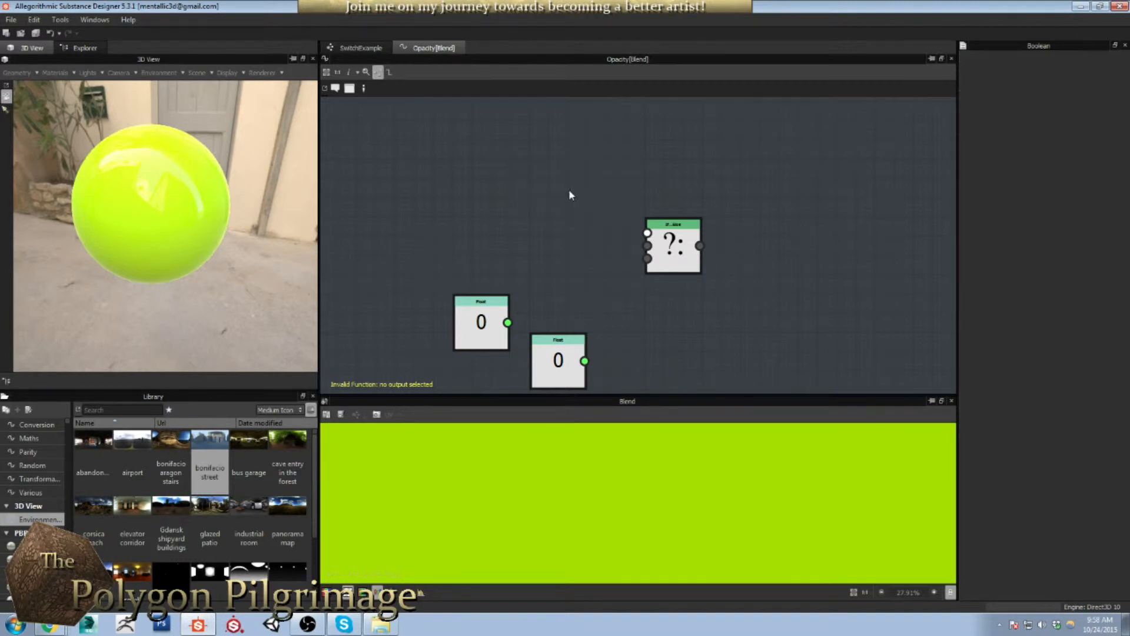
Add a Get Boolean node reading isSwitched and connect it to the If...Else node's Condition input.
{"action": "key", "text": "space"}
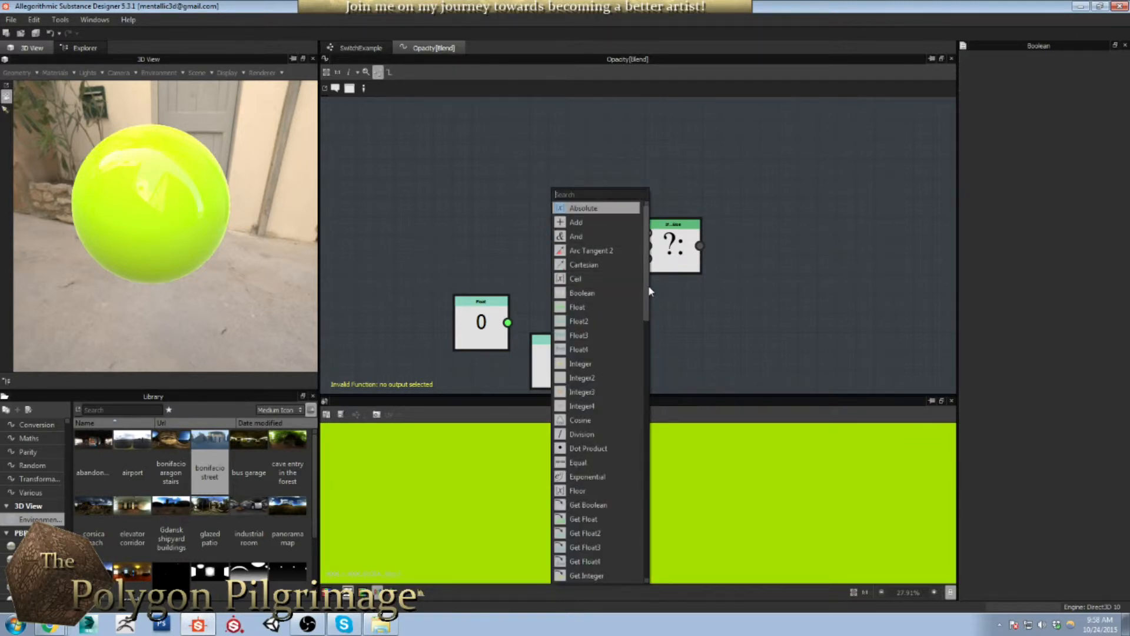
{"action": "scroll", "coordinate": [645, 279], "scroll_direction": "down", "scroll_amount": 2}
{"action": "left_click", "coordinate": [586, 434]}
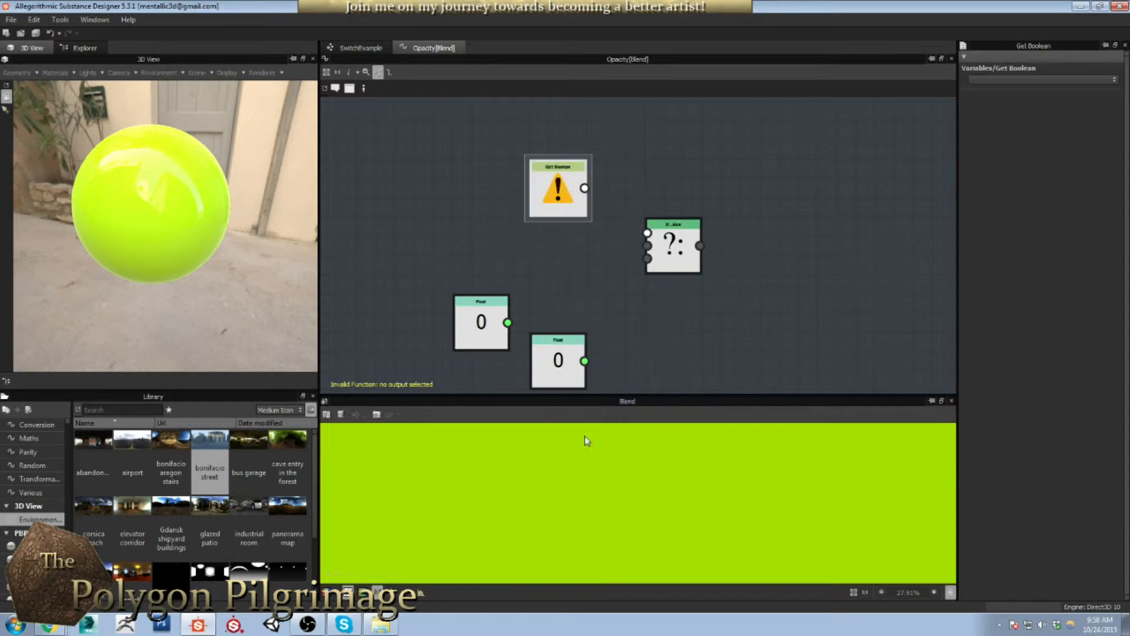
{"action": "left_click_drag", "start_coordinate": [555, 173], "coordinate": [502, 171]}
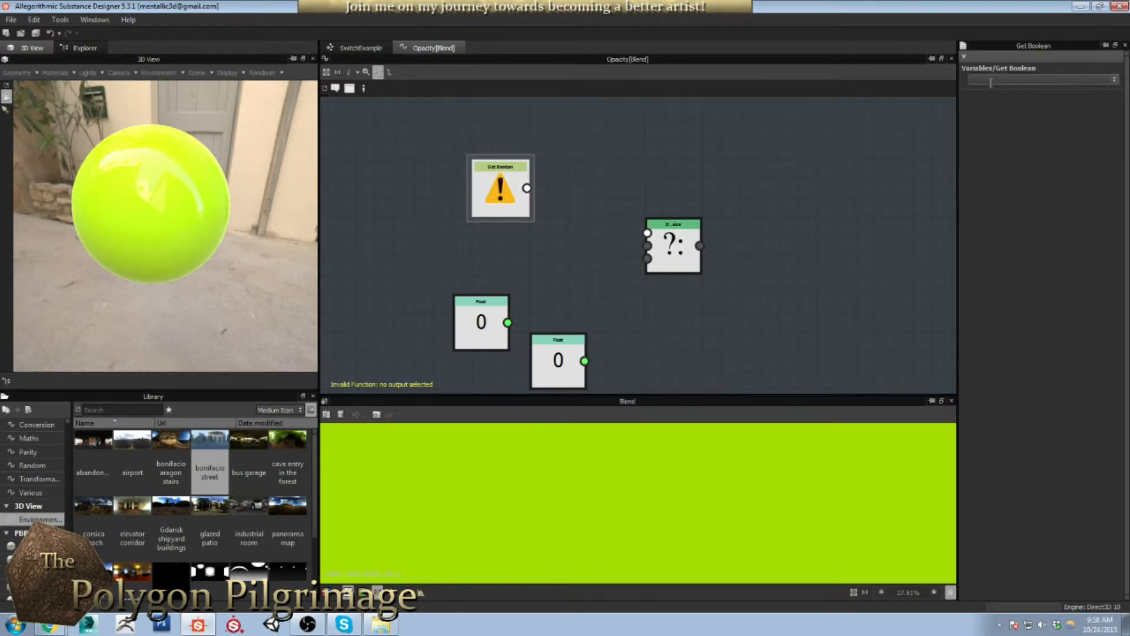
{"action": "left_click", "coordinate": [1114, 79]}
{"action": "left_click", "coordinate": [984, 98]}
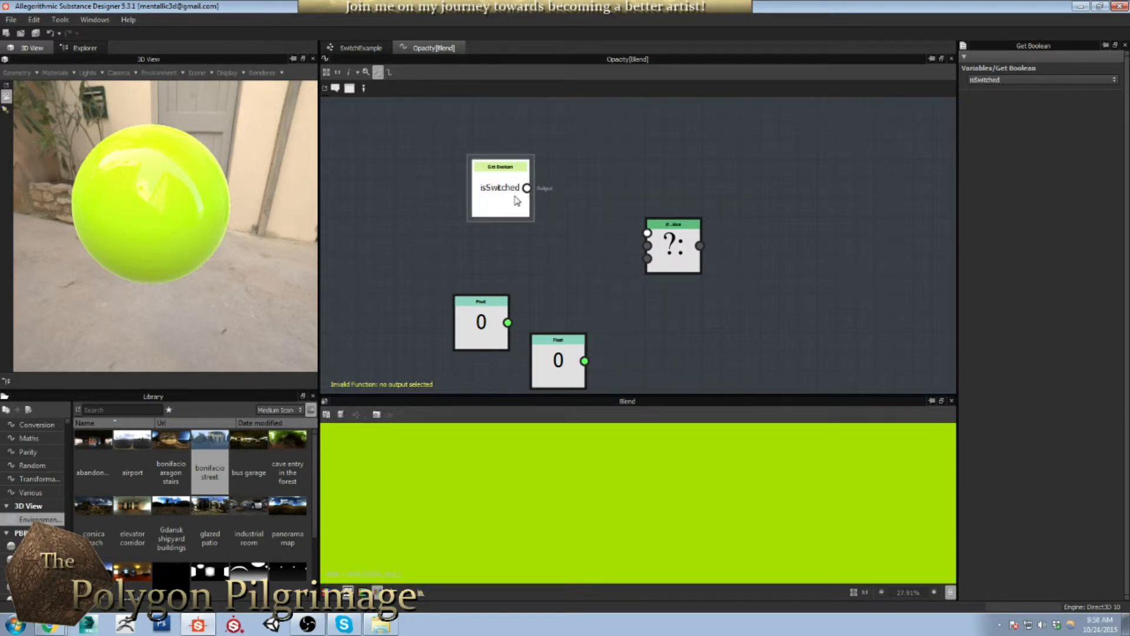
{"action": "left_click_drag", "start_coordinate": [527, 188], "coordinate": [649, 234]}
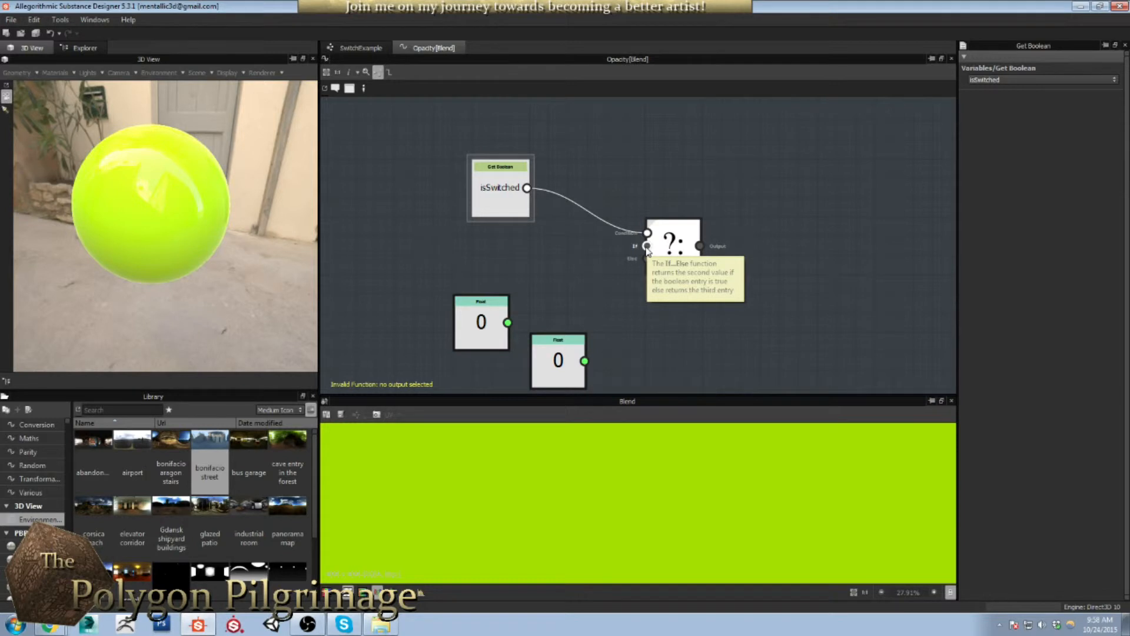
Stack the two Float constants beneath the isSwitched node and set the lower one to 1.
{"action": "left_click_drag", "start_coordinate": [465, 321], "coordinate": [484, 263]}
{"action": "left_click_drag", "start_coordinate": [560, 359], "coordinate": [501, 338]}
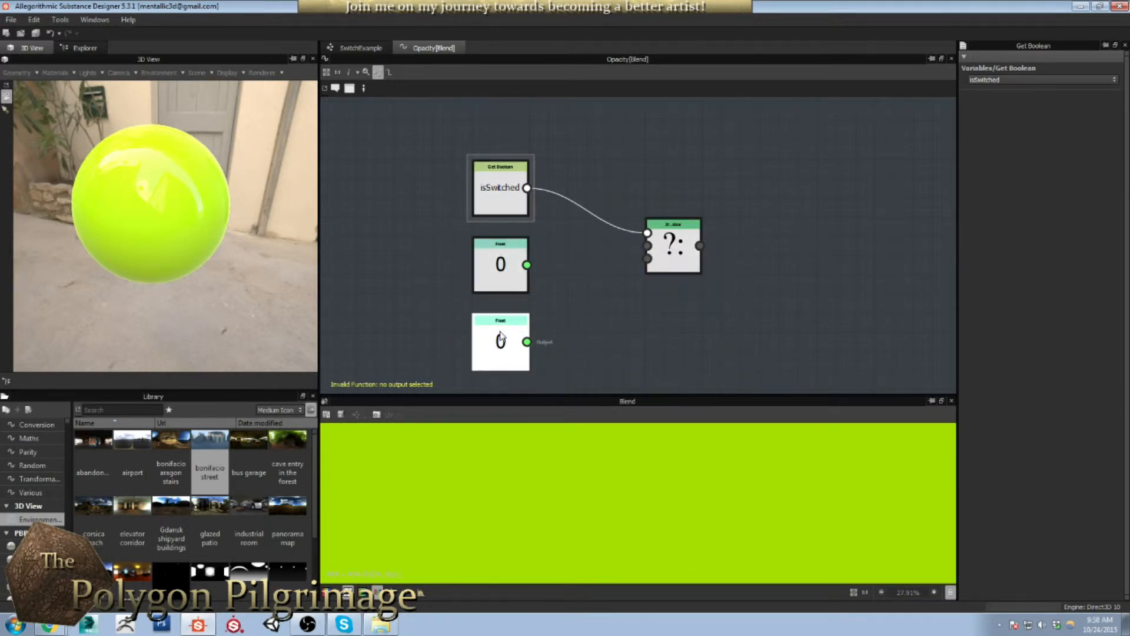
{"action": "left_click", "coordinate": [502, 350]}
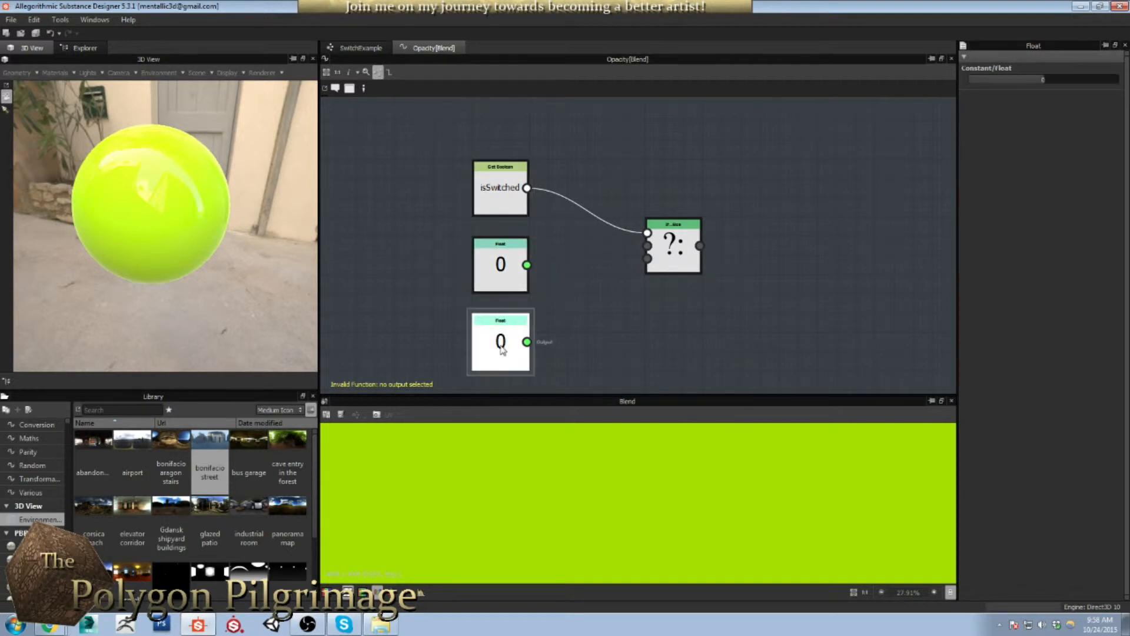
{"action": "double_click", "coordinate": [1040, 79]}
{"action": "type", "text": "1"}
{"action": "key", "text": "Return"}
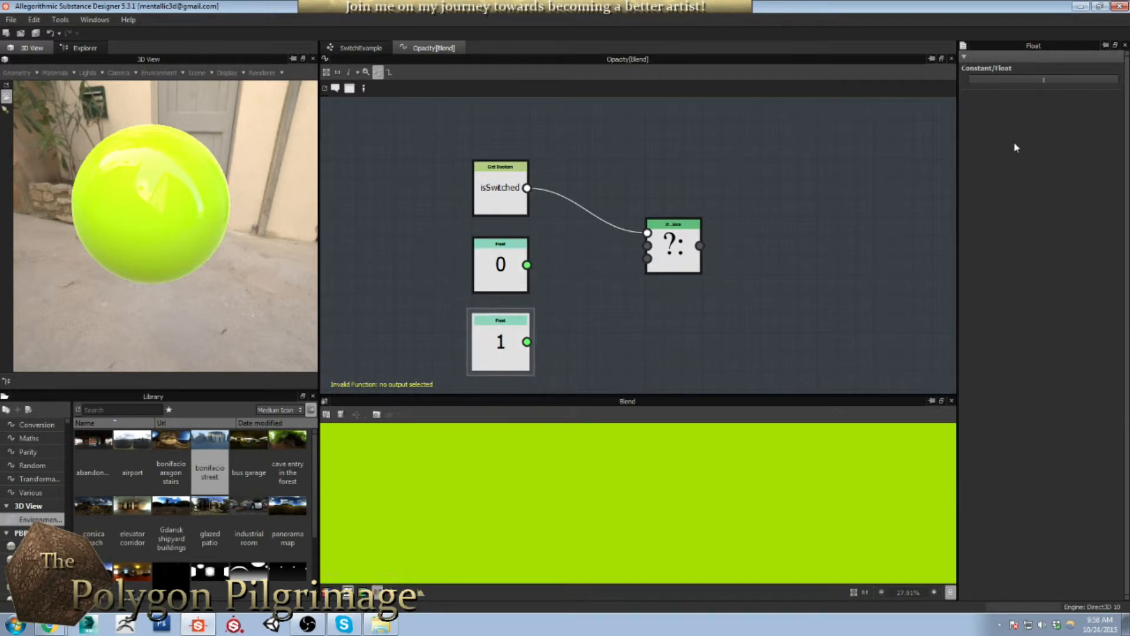
Connect Float 0 to the If input and Float 1 to the Else input, and set the If...Else node as output.
{"action": "left_click_drag", "start_coordinate": [622, 253], "coordinate": [648, 258]}
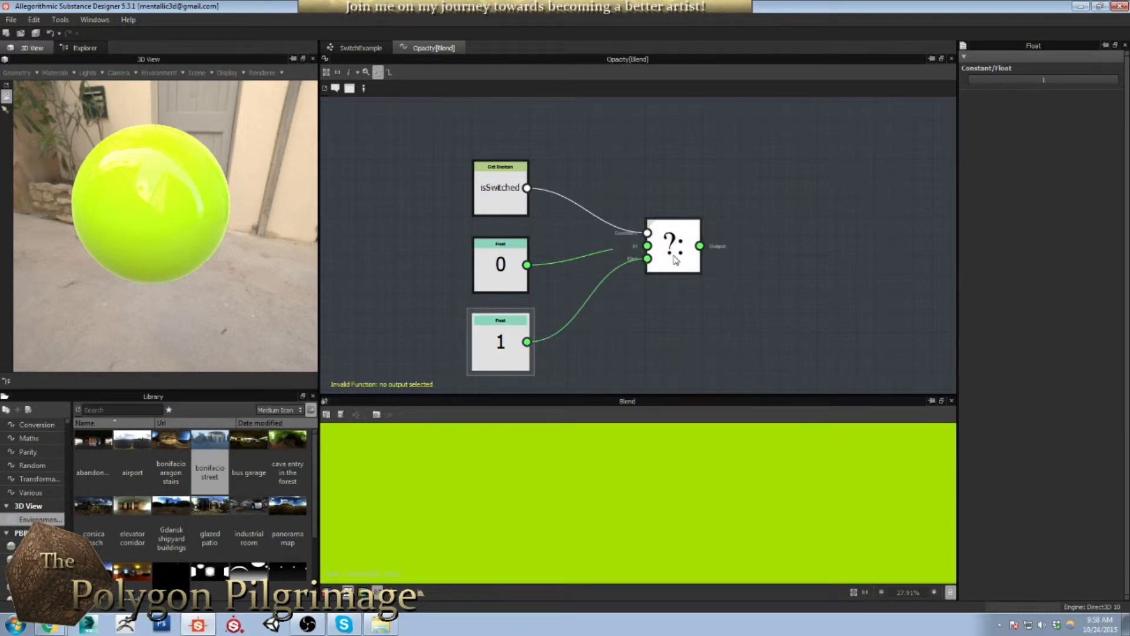
{"action": "right_click", "coordinate": [675, 259]}
{"action": "left_click", "coordinate": [761, 137]}
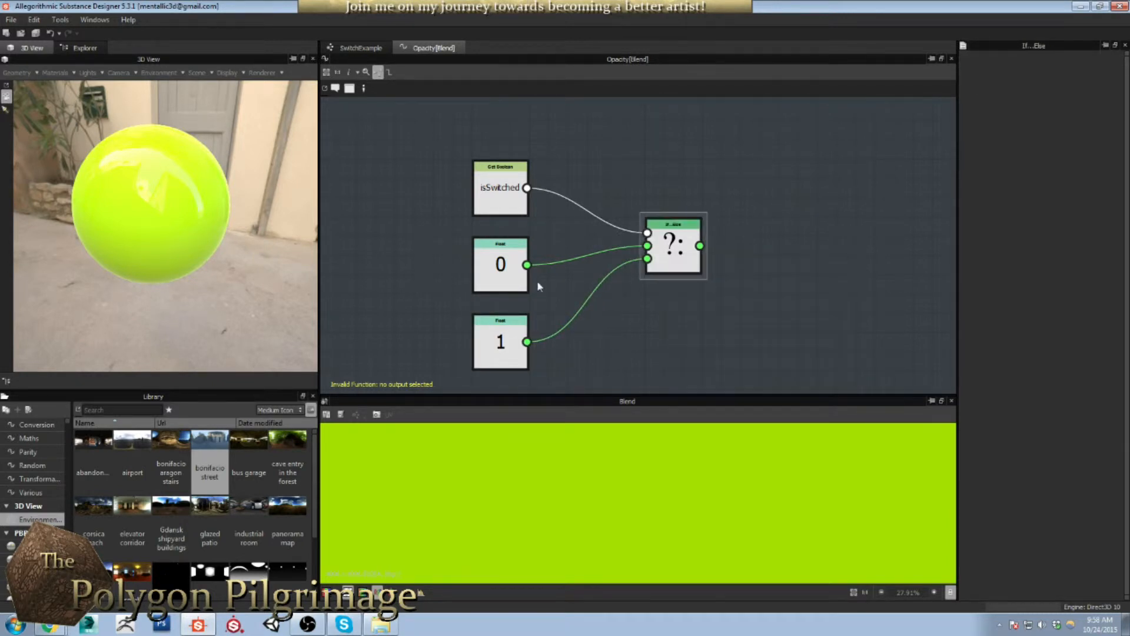
{"action": "right_click", "coordinate": [683, 247]}
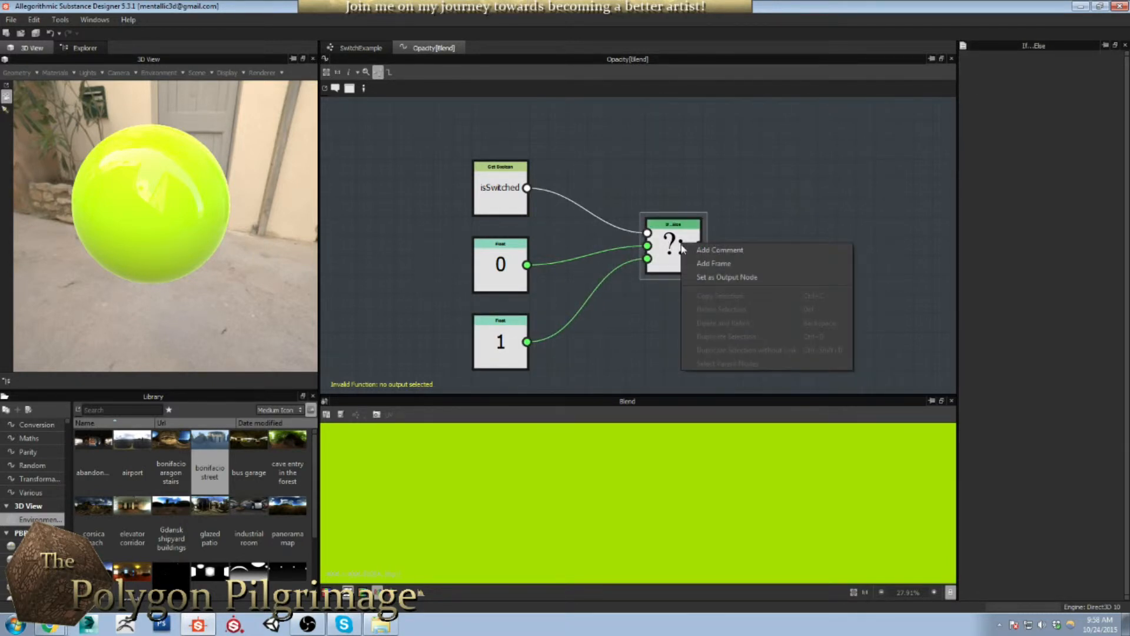
{"action": "left_click", "coordinate": [716, 278]}
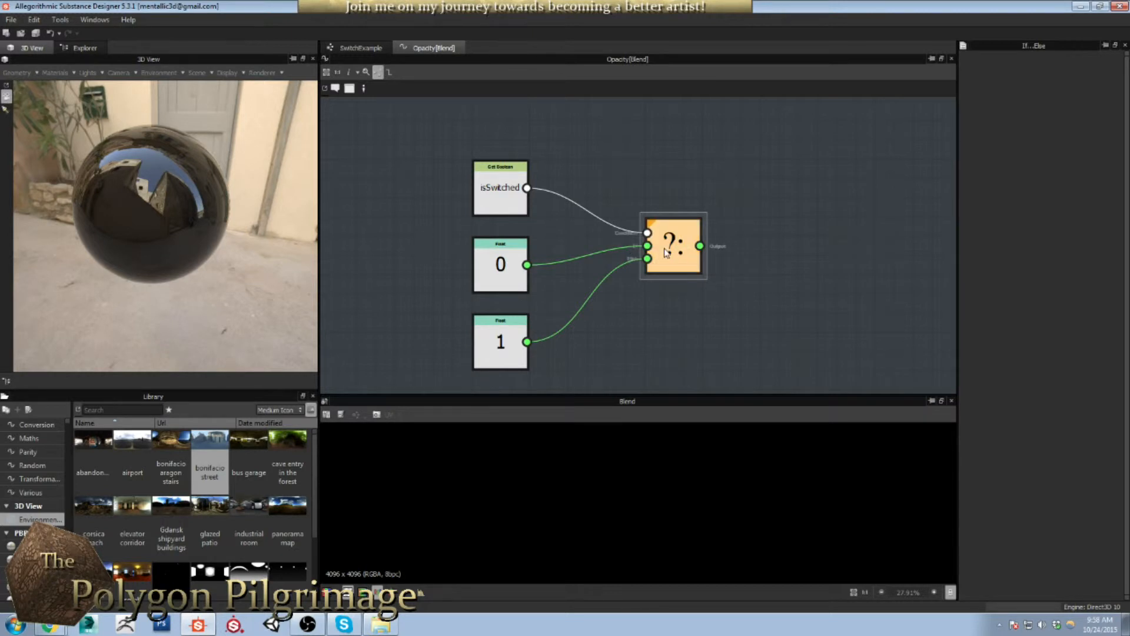
Examine how the isSwitched, Float 0 and Float 1 nodes feed the If...Else node.
{"action": "mouse_move", "coordinate": [666, 253]}
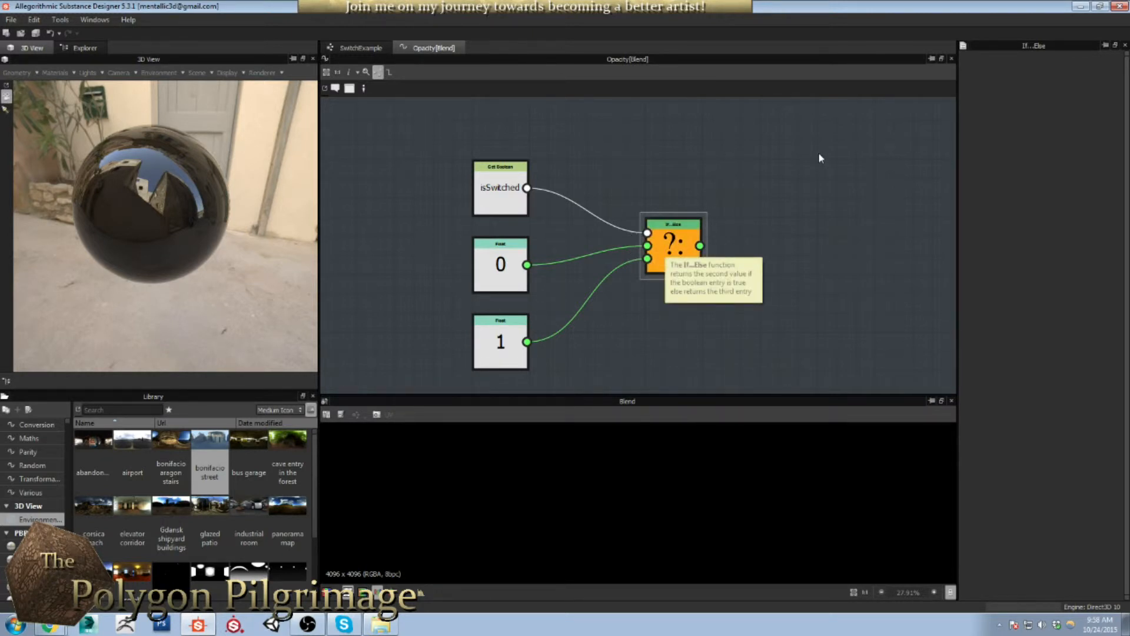
{"action": "left_click", "coordinate": [500, 268]}
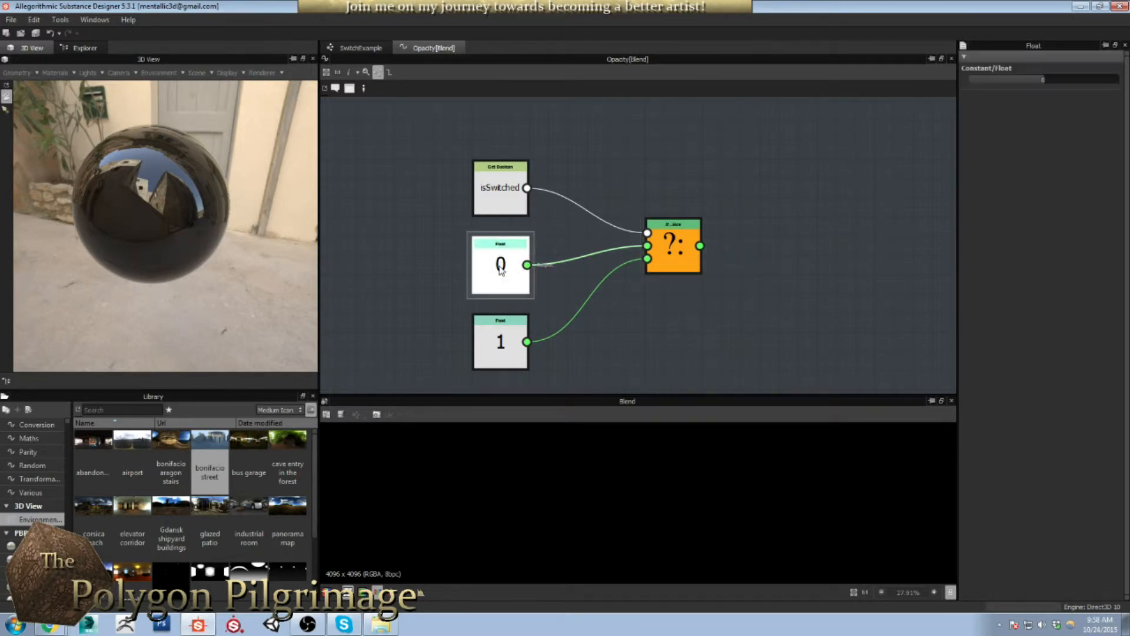
{"action": "left_click", "coordinate": [689, 248]}
{"action": "left_click", "coordinate": [501, 274]}
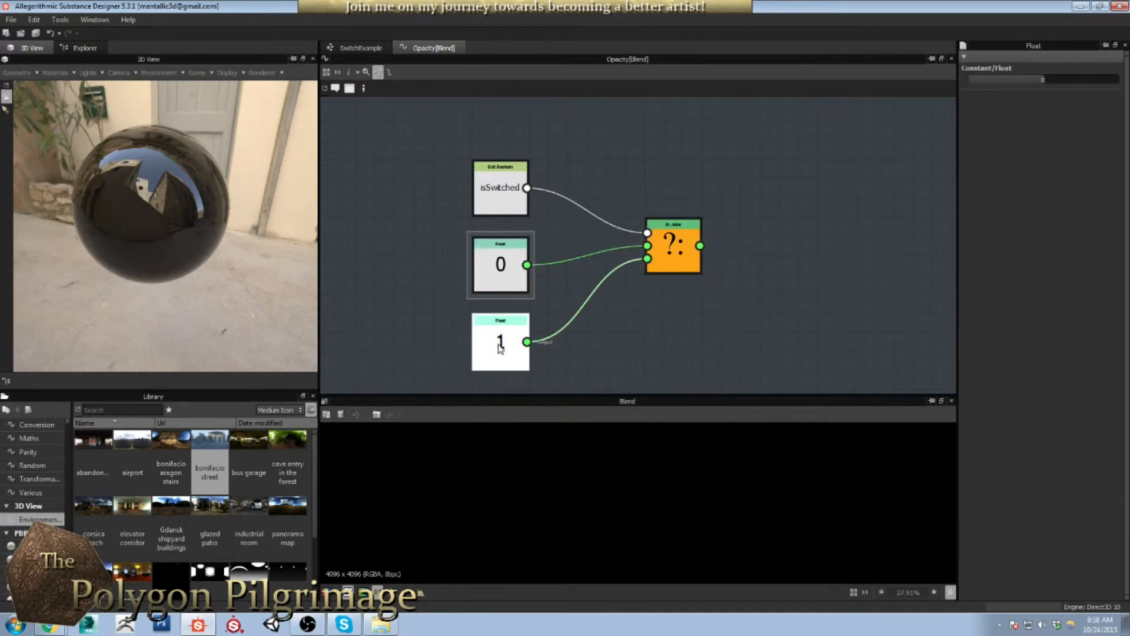
{"action": "left_click", "coordinate": [500, 350]}
{"action": "left_click", "coordinate": [521, 203]}
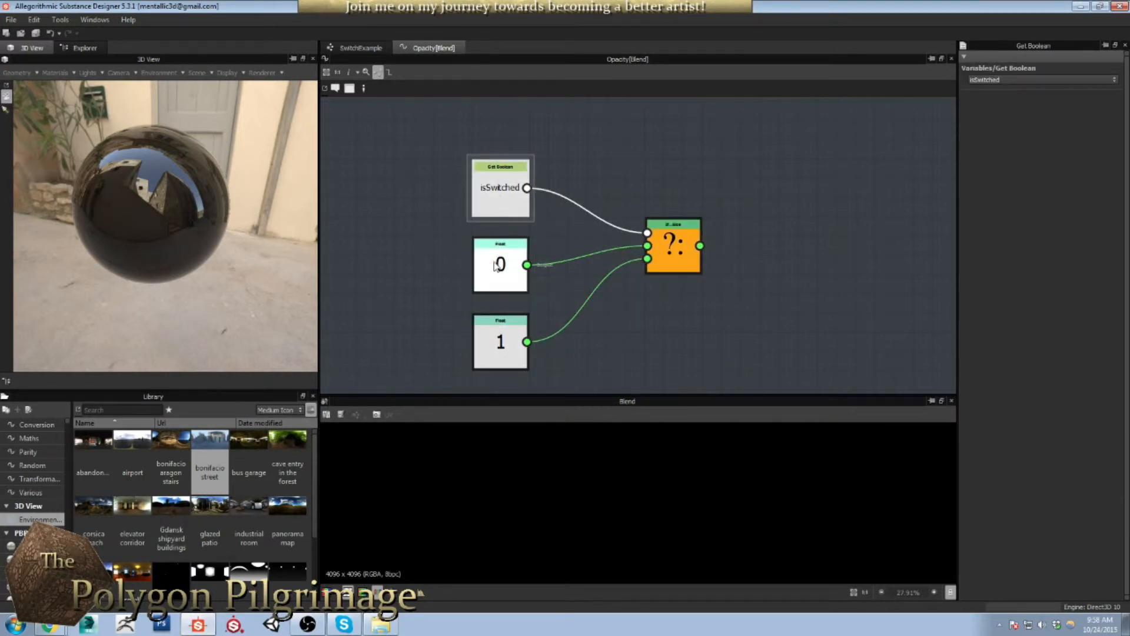
{"action": "left_click", "coordinate": [499, 348]}
{"action": "left_click", "coordinate": [507, 247]}
{"action": "left_click", "coordinate": [506, 193]}
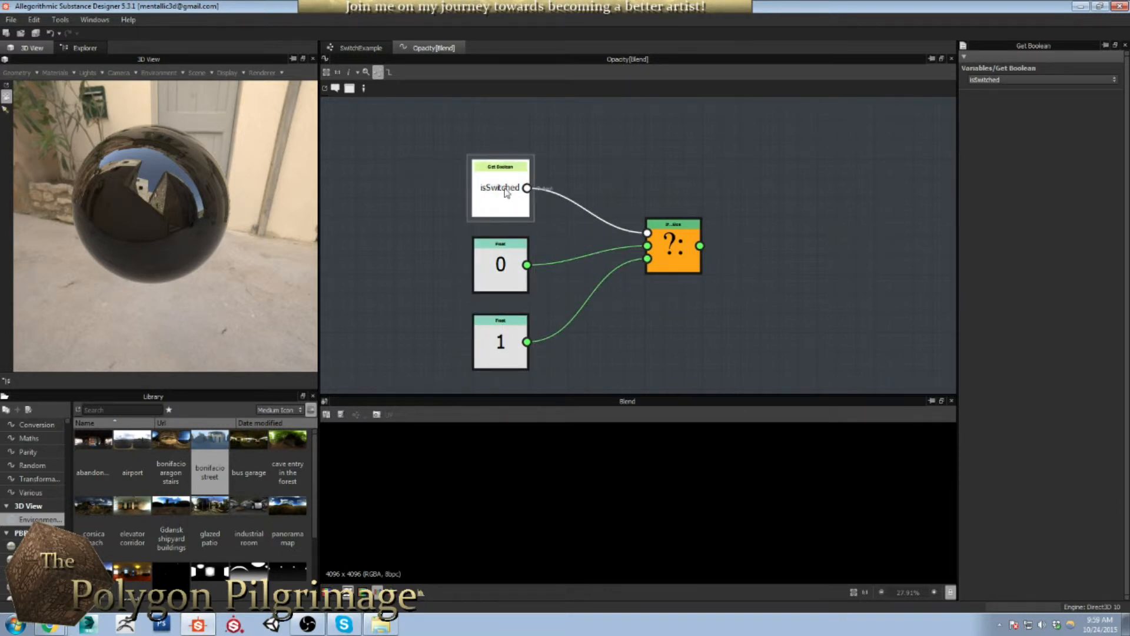
In the SwitchExample graph, switch the isSwitched parameter's default to False and back to True to test the blend.
{"action": "left_click", "coordinate": [370, 49]}
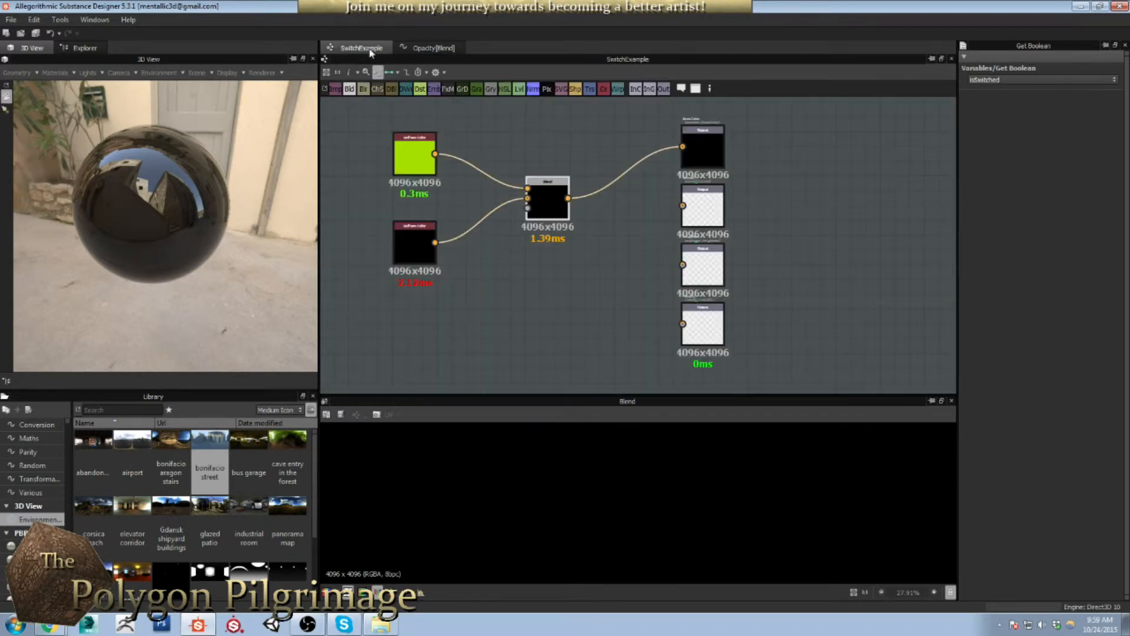
{"action": "scroll", "coordinate": [565, 281], "scroll_direction": "up", "scroll_amount": 2}
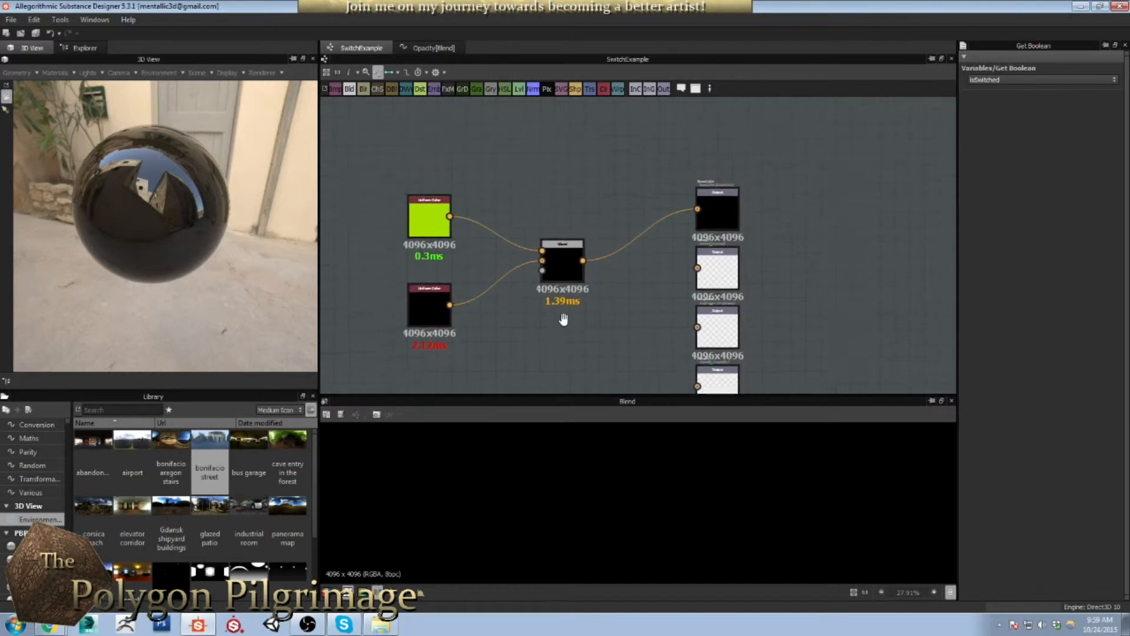
{"action": "left_click", "coordinate": [564, 262]}
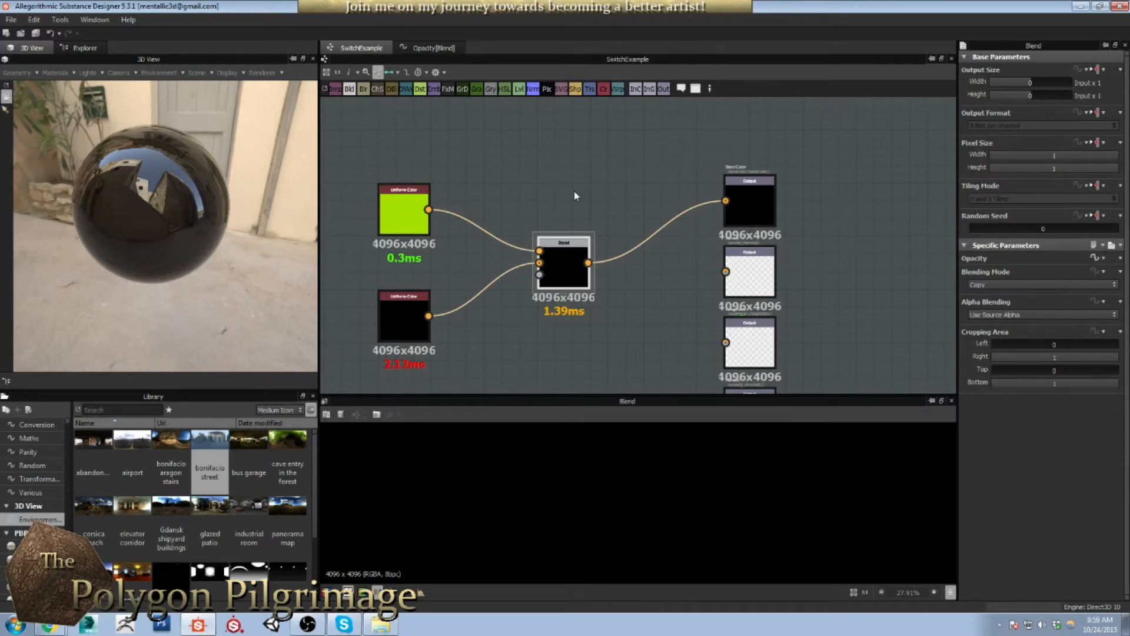
{"action": "left_click", "coordinate": [644, 153]}
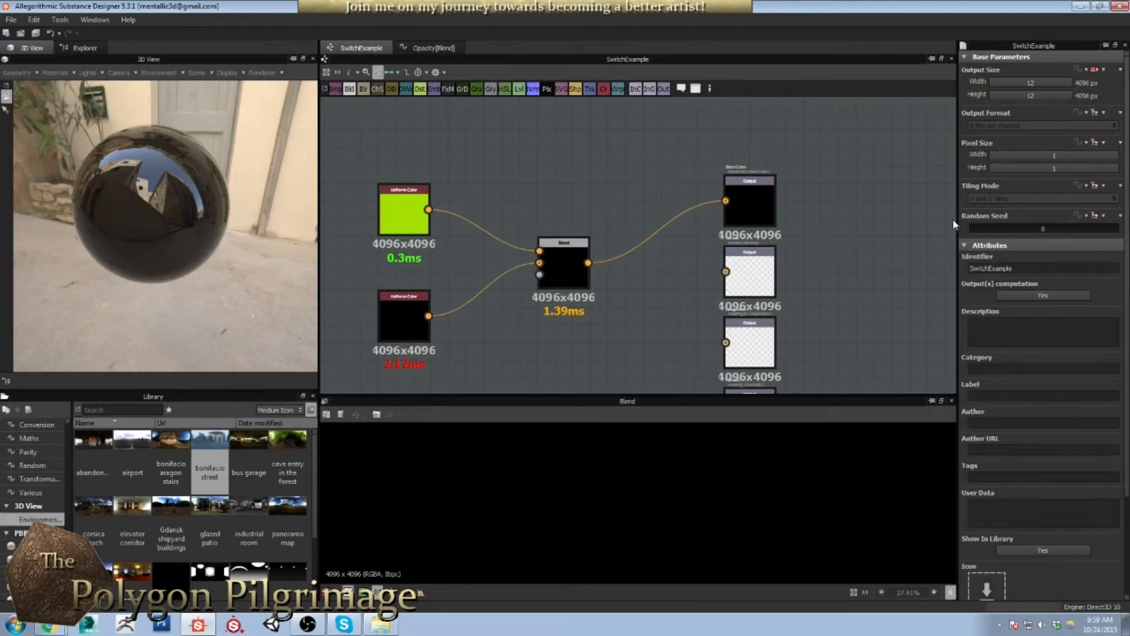
{"action": "scroll", "coordinate": [993, 237], "scroll_direction": "down", "scroll_amount": 2}
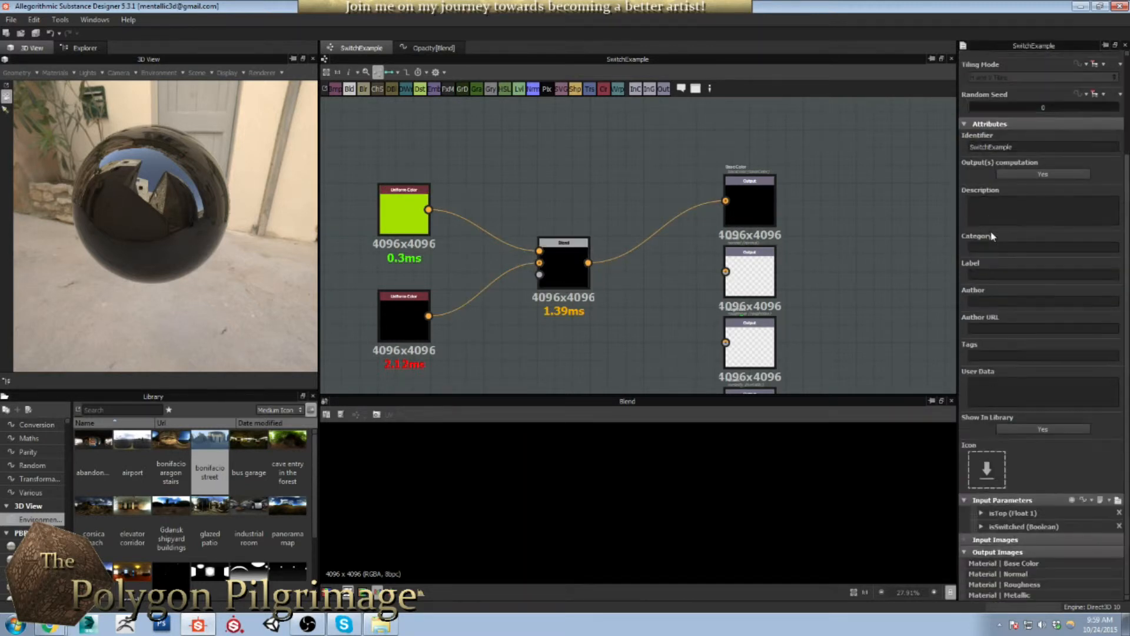
{"action": "left_click", "coordinate": [981, 527]}
{"action": "scroll", "coordinate": [1036, 536], "scroll_direction": "down", "scroll_amount": 3}
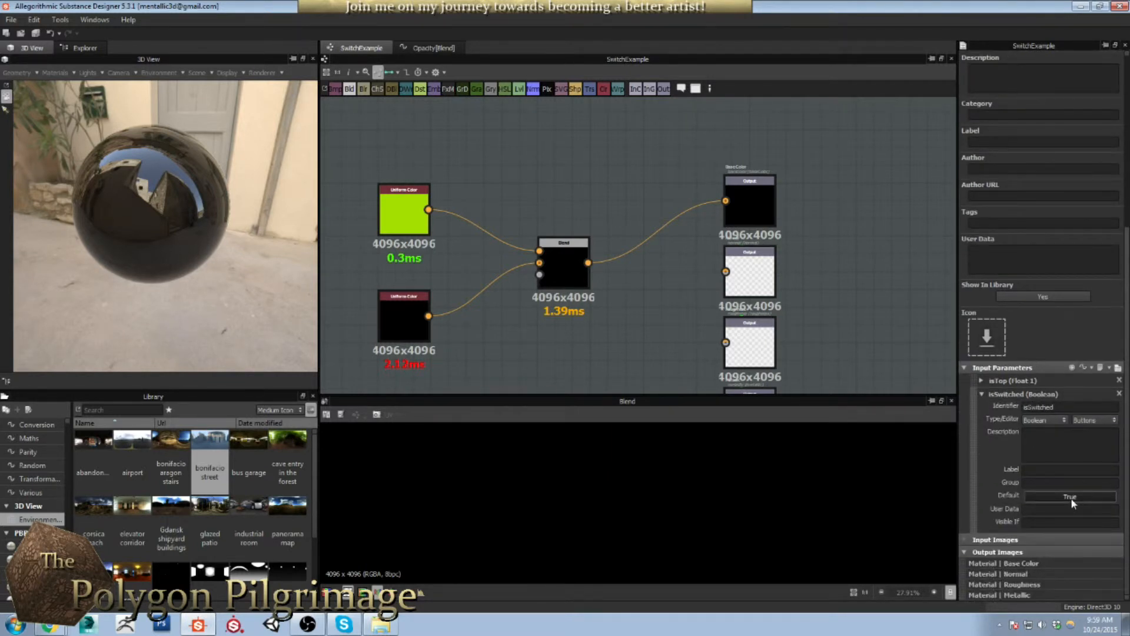
{"action": "left_click", "coordinate": [1072, 498]}
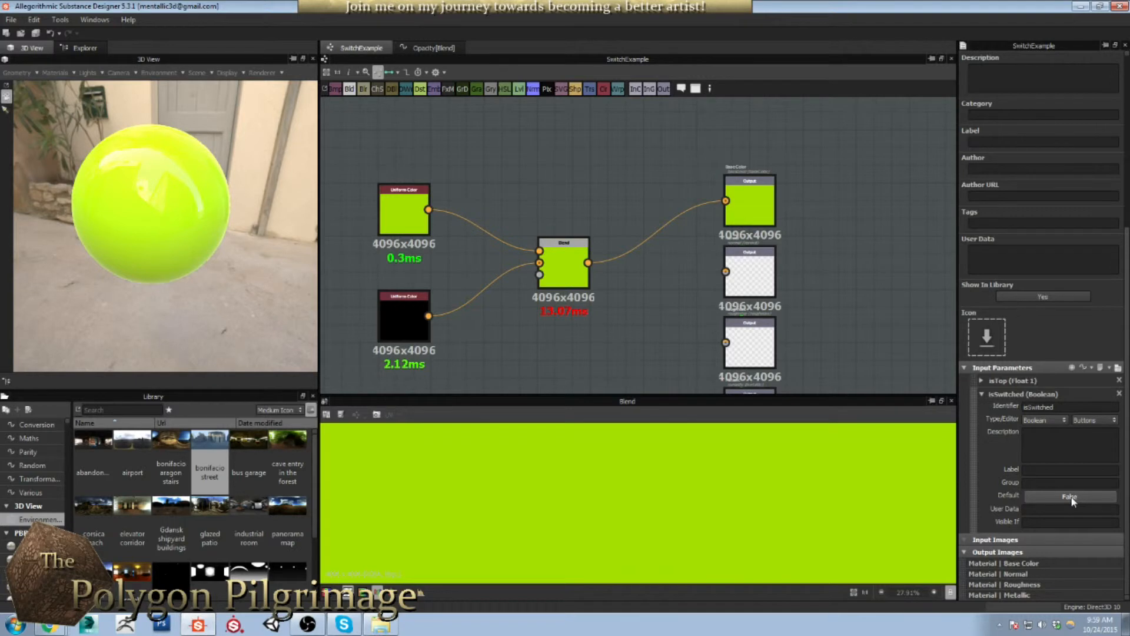
{"action": "left_click", "coordinate": [1072, 498]}
{"action": "left_click", "coordinate": [1064, 497]}
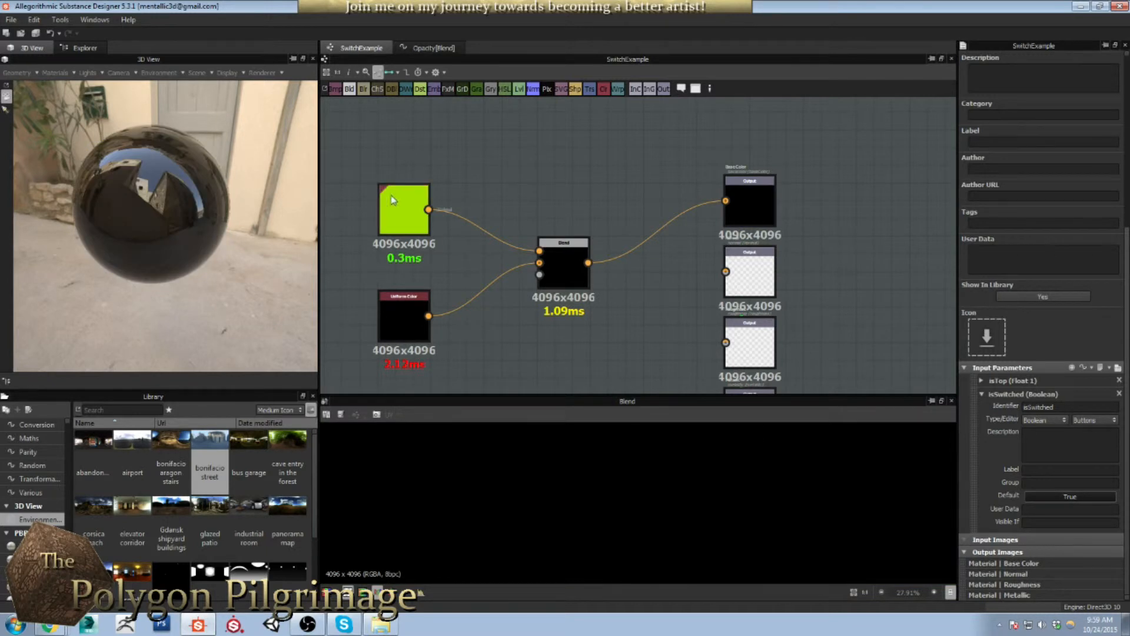
In the Opacity function, reconnect Float 1 to the If input and Float 0 to Else, and swap the two constants' positions to match.
{"action": "left_click", "coordinate": [434, 47]}
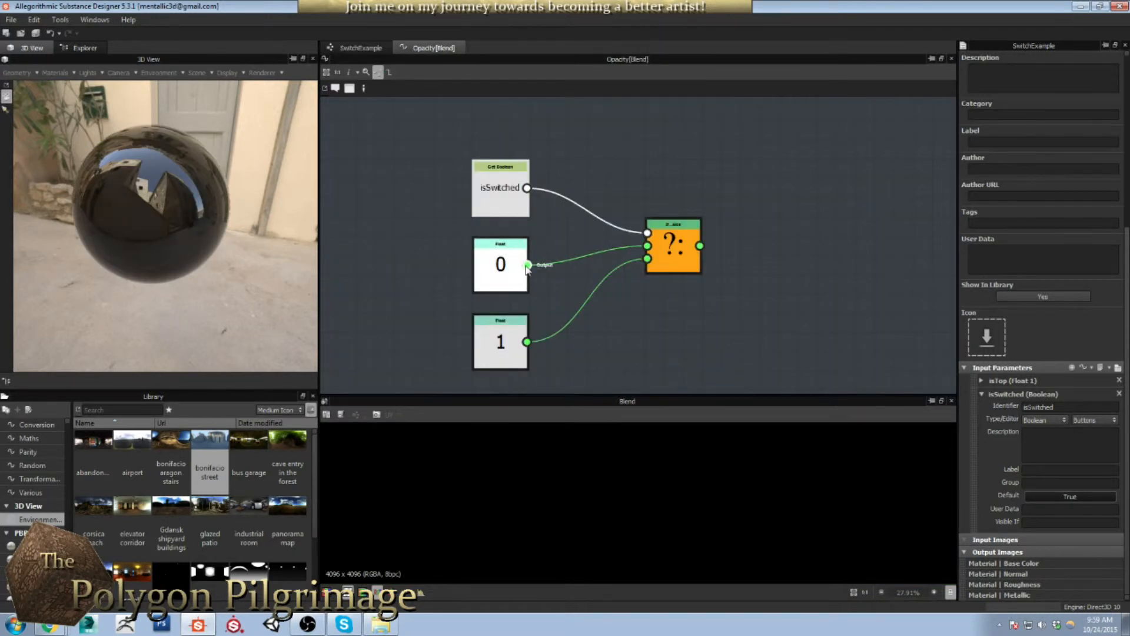
{"action": "left_click_drag", "start_coordinate": [631, 264], "coordinate": [648, 259]}
{"action": "left_click_drag", "start_coordinate": [528, 342], "coordinate": [648, 246]}
{"action": "left_click_drag", "start_coordinate": [506, 277], "coordinate": [601, 373]}
{"action": "left_click_drag", "start_coordinate": [500, 346], "coordinate": [500, 269]}
{"action": "left_click_drag", "start_coordinate": [592, 363], "coordinate": [496, 340]}
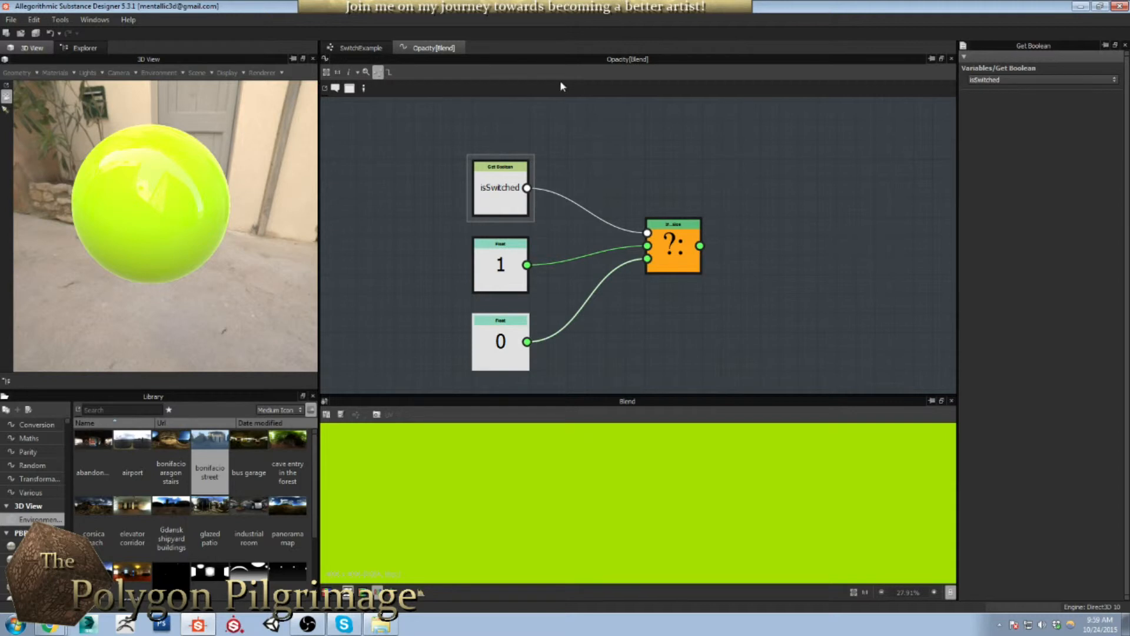
Retest the rewired switch in the SwitchExample graph by toggling isSwitched's default to False and back to True.
{"action": "left_click", "coordinate": [360, 47]}
{"action": "left_click", "coordinate": [881, 242]}
{"action": "scroll", "coordinate": [1079, 469], "scroll_direction": "down", "scroll_amount": 5}
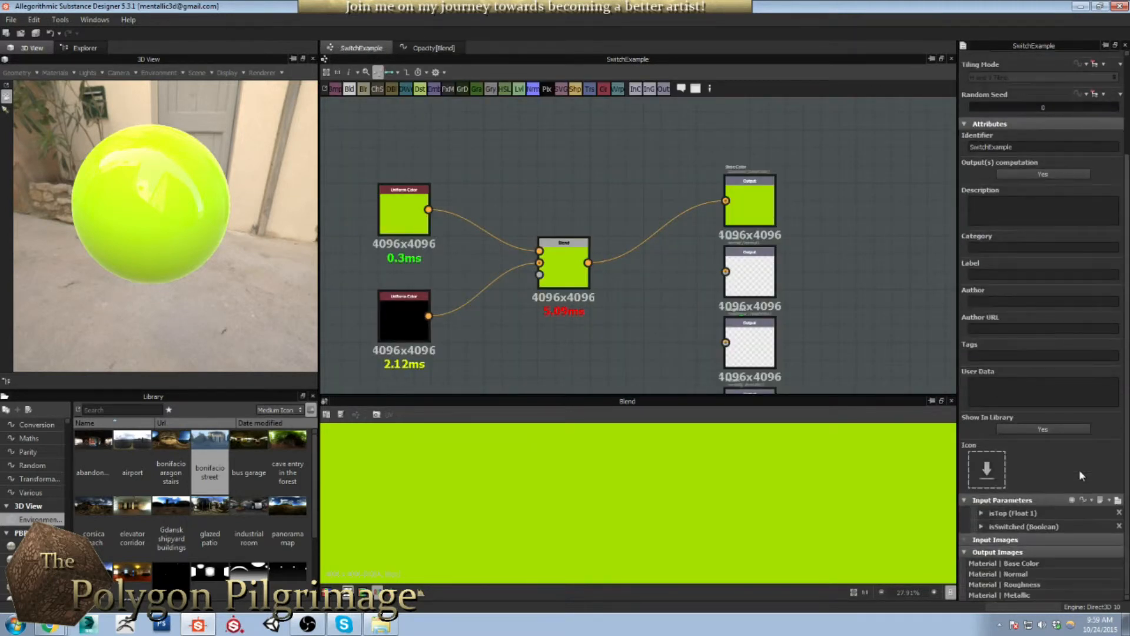
{"action": "left_click", "coordinate": [993, 527]}
{"action": "scroll", "coordinate": [1066, 518], "scroll_direction": "down", "scroll_amount": 5}
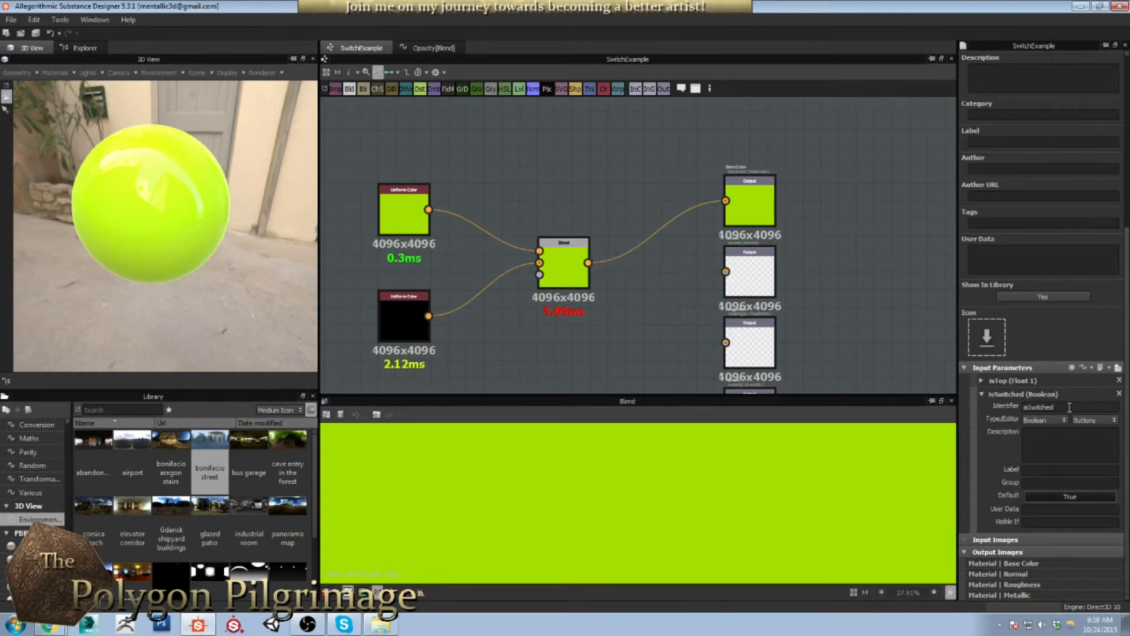
{"action": "left_click", "coordinate": [1055, 495]}
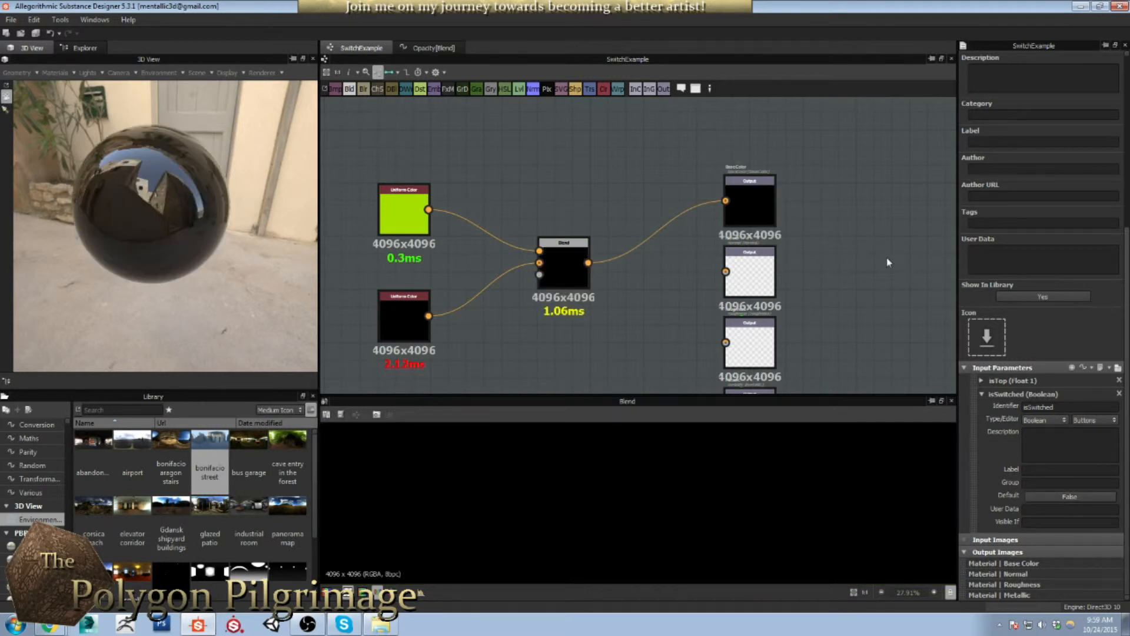
{"action": "left_click", "coordinate": [1069, 496]}
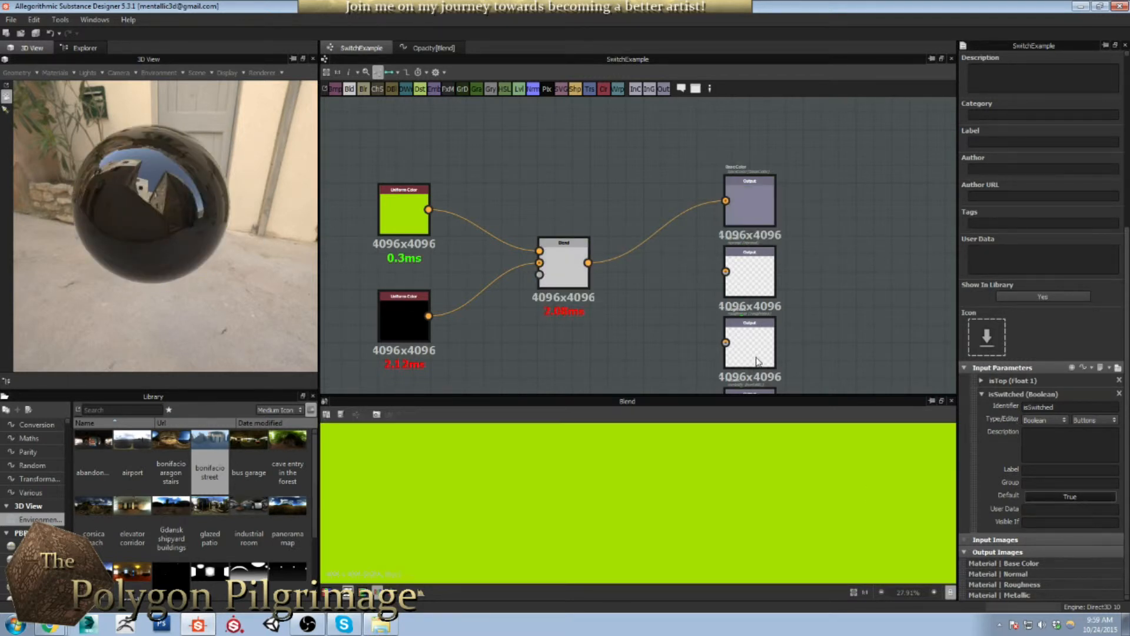
In the Opacity function, move the If...Else node closer to its inputs, level with the Float 1 node.
{"action": "left_click_drag", "start_coordinate": [206, 224], "coordinate": [152, 222]}
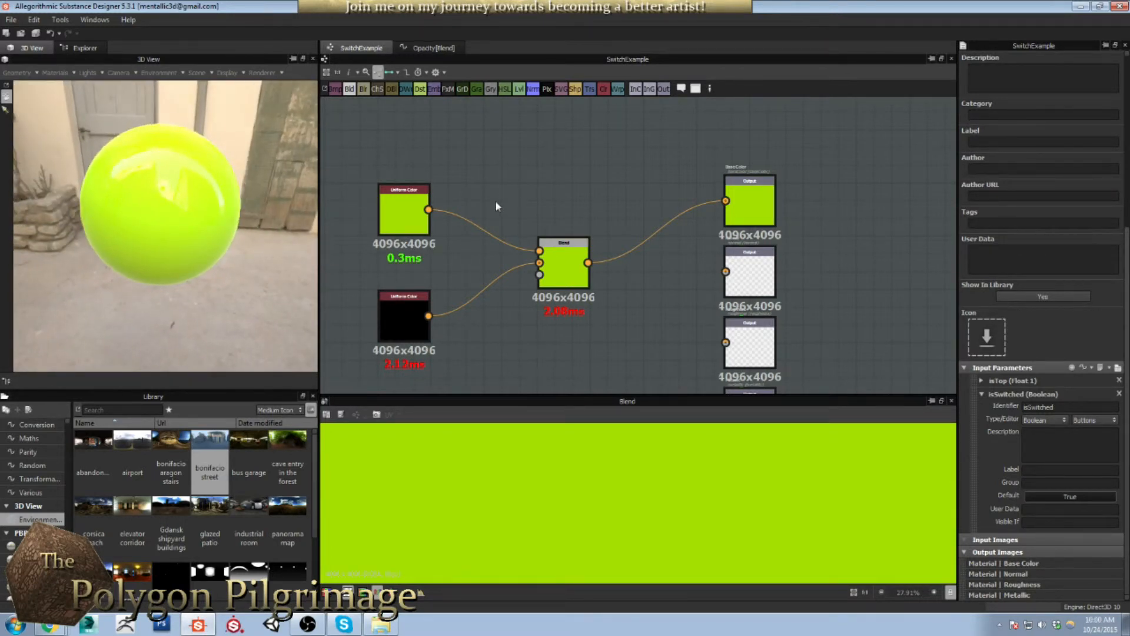
{"action": "left_click", "coordinate": [438, 48]}
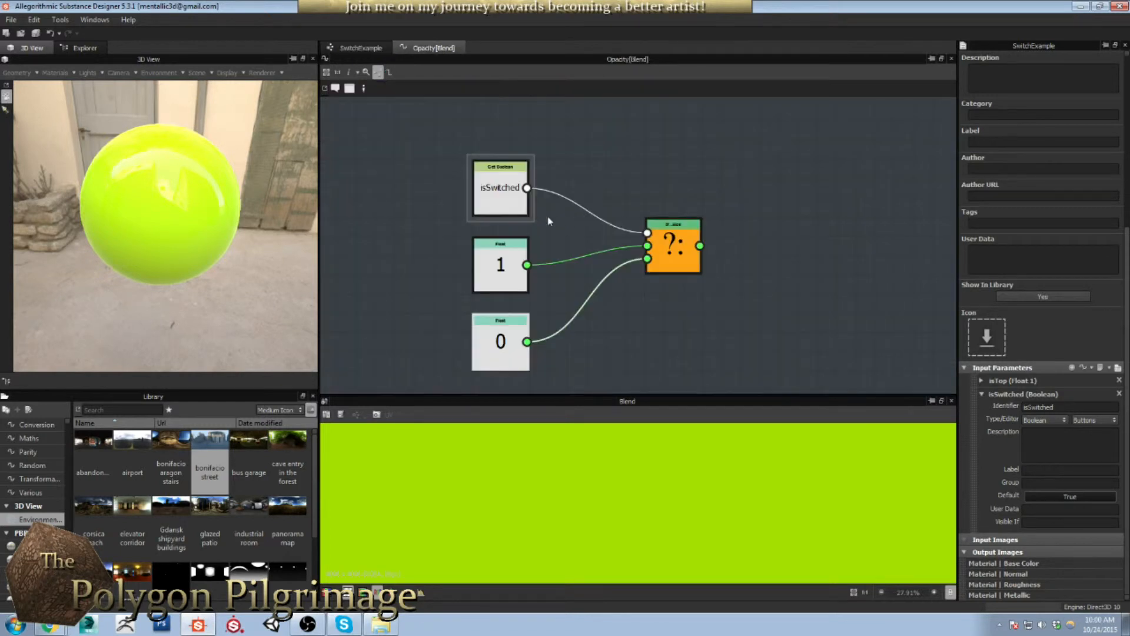
{"action": "left_click_drag", "start_coordinate": [650, 239], "coordinate": [593, 258]}
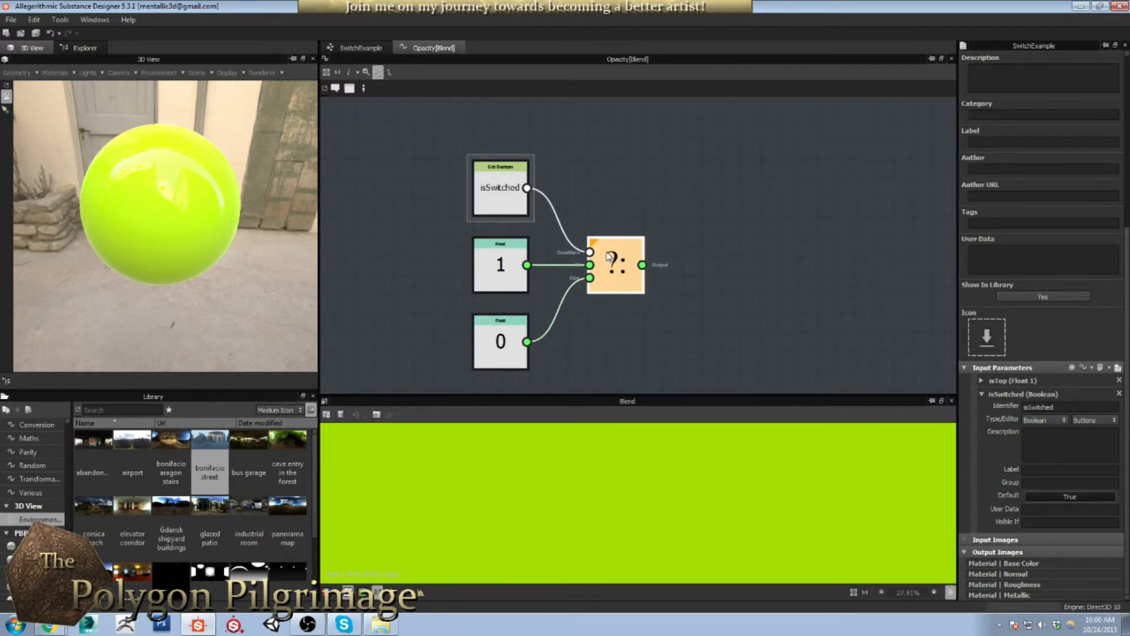
Add a built-in Switch node to the SwitchExample graph and place it directly above the Blend node.
{"action": "left_click", "coordinate": [361, 47]}
{"action": "key", "text": "space"}
{"action": "type", "text": "swit"}
{"action": "key", "text": "Down"}
{"action": "key", "text": "Down"}
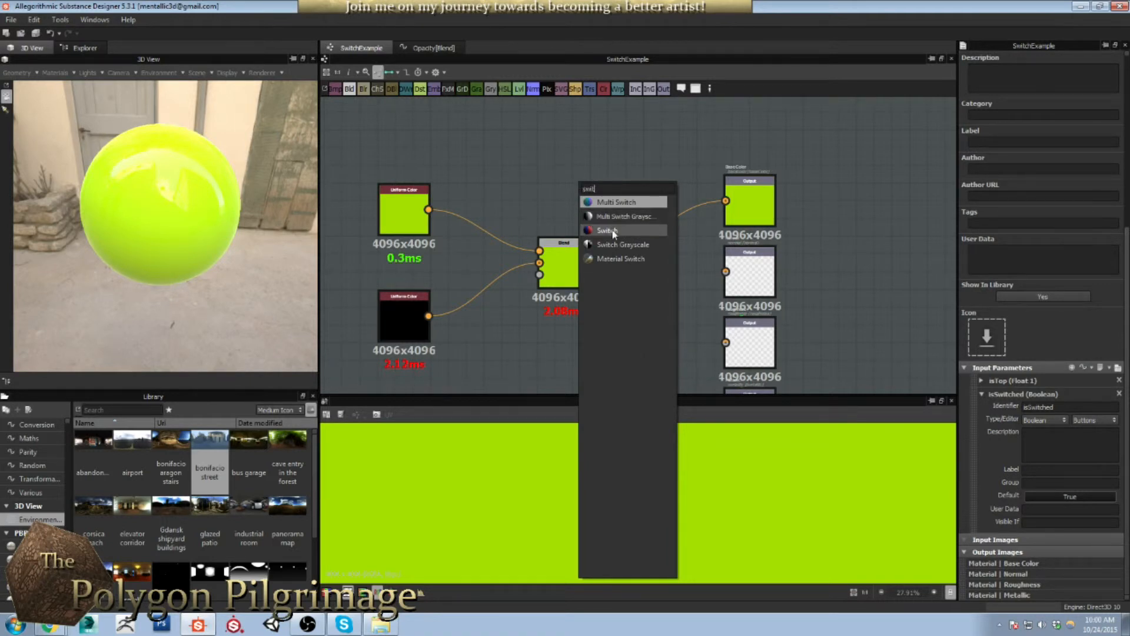
{"action": "key", "text": "Return"}
{"action": "left_click_drag", "start_coordinate": [583, 180], "coordinate": [562, 198]}
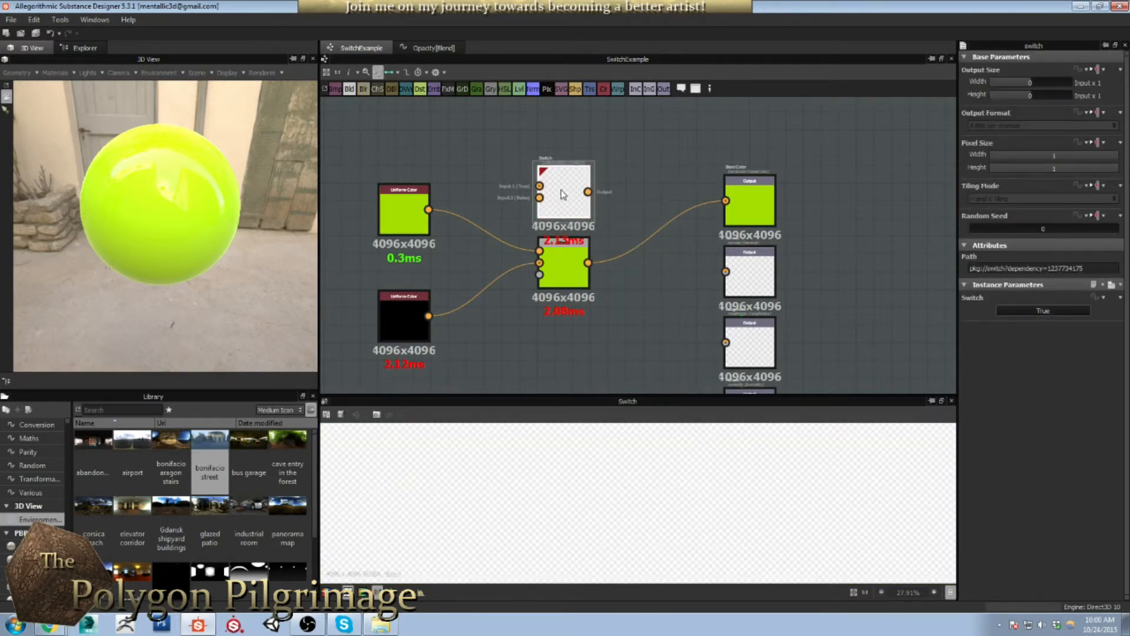
Open the Switch node's referenced graph, loading its package, and examine its input, Blend and output nodes.
{"action": "right_click", "coordinate": [561, 191]}
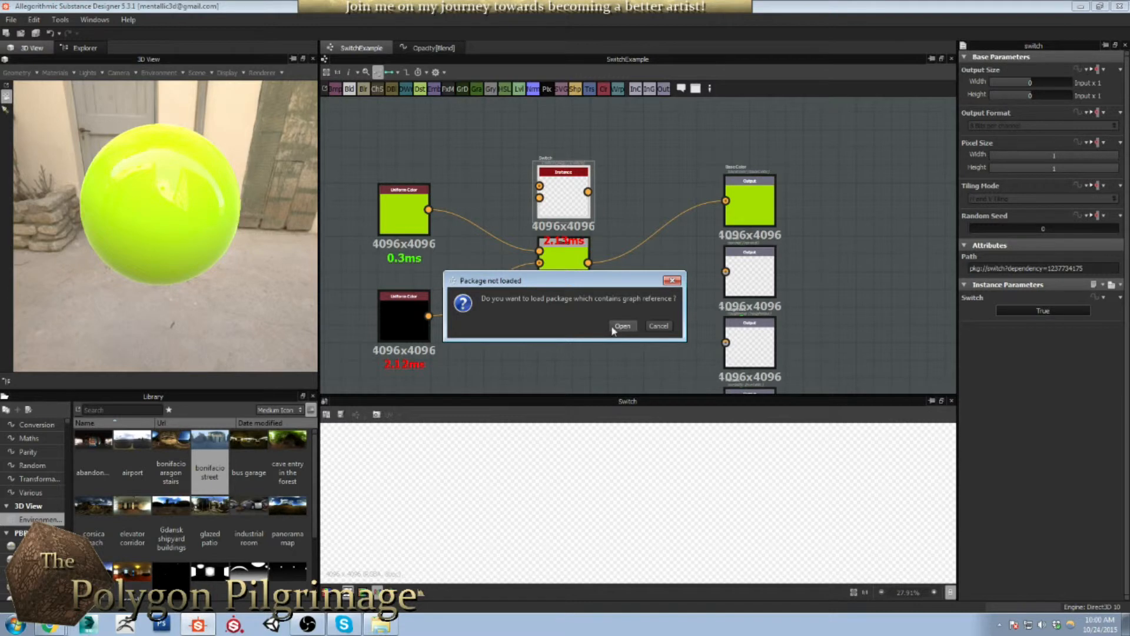
{"action": "left_click", "coordinate": [622, 326]}
{"action": "middle_click_drag", "start_coordinate": [607, 256], "coordinate": [564, 289]}
{"action": "middle_click_drag", "start_coordinate": [498, 239], "coordinate": [511, 214]}
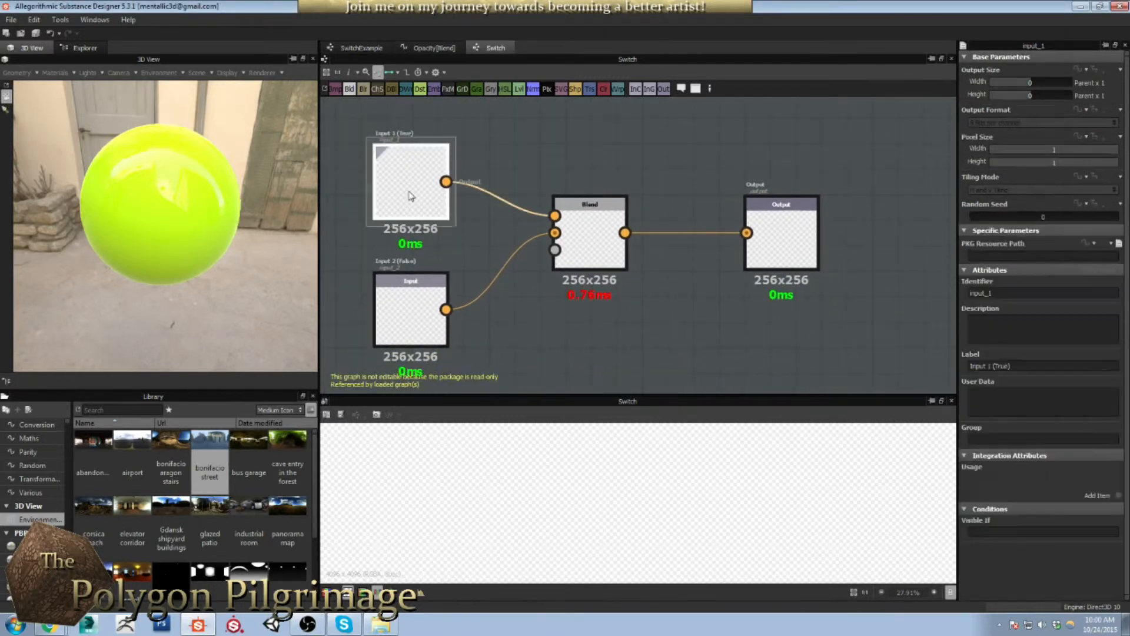
{"action": "left_click", "coordinate": [589, 241]}
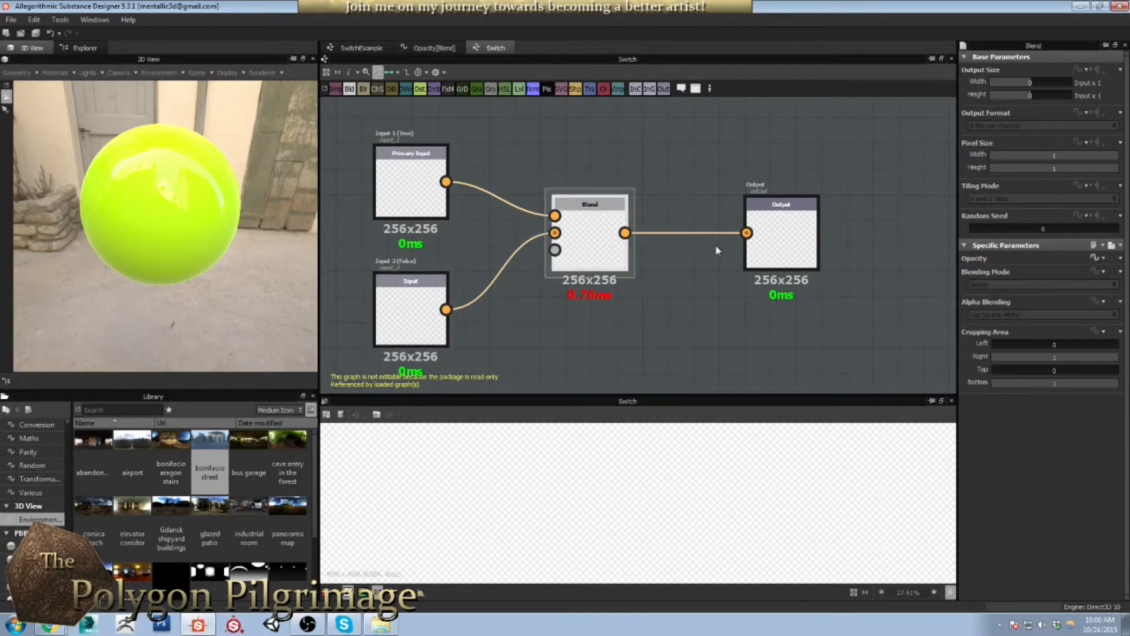
{"action": "left_click", "coordinate": [773, 243]}
Open the opacity function of the Blend node inside the built-in Switch graph for inspection.
{"action": "left_click", "coordinate": [598, 244]}
{"action": "left_click", "coordinate": [1103, 259]}
{"action": "left_click", "coordinate": [1069, 276]}
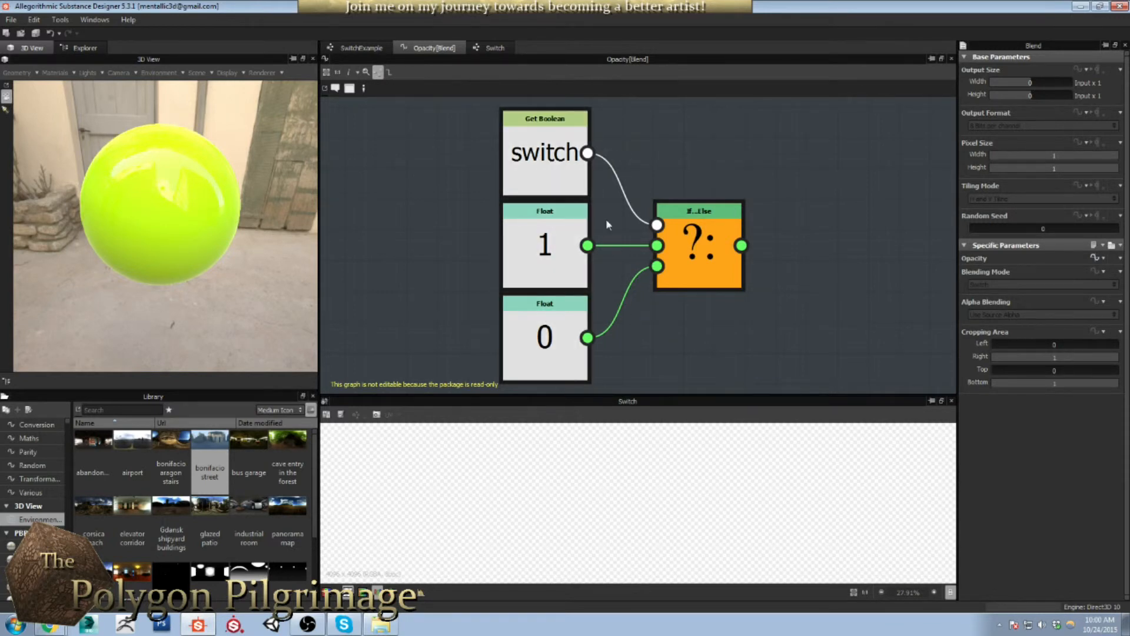
Open the opacity function of the SwitchExample graph's own Blend node to compare it with the built-in one.
{"action": "left_click", "coordinate": [364, 48]}
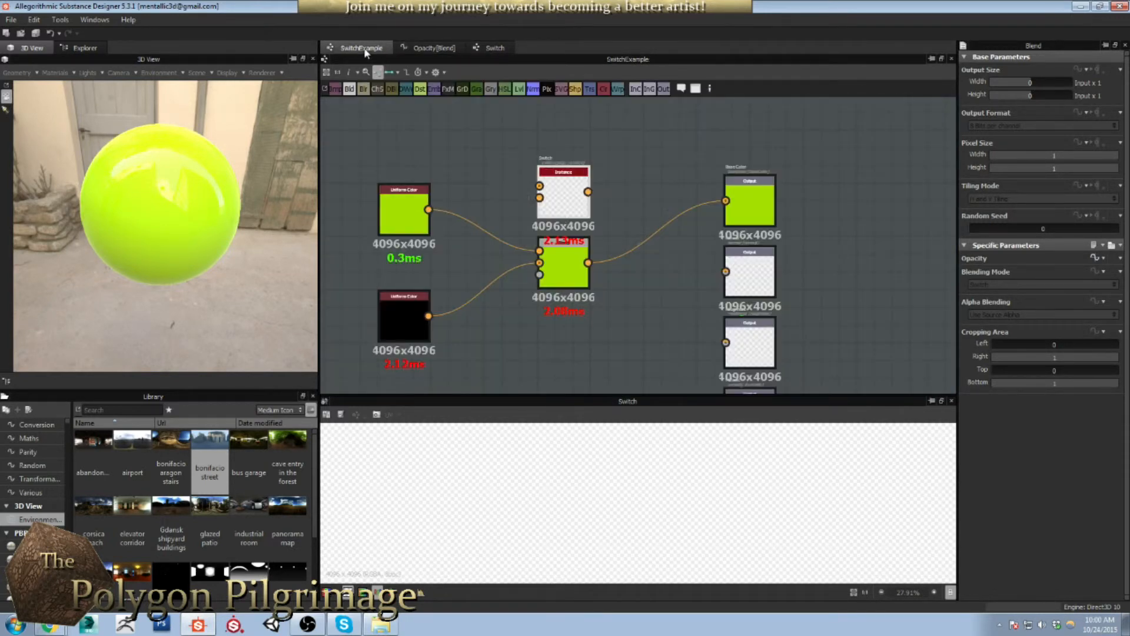
{"action": "double_click", "coordinate": [561, 266]}
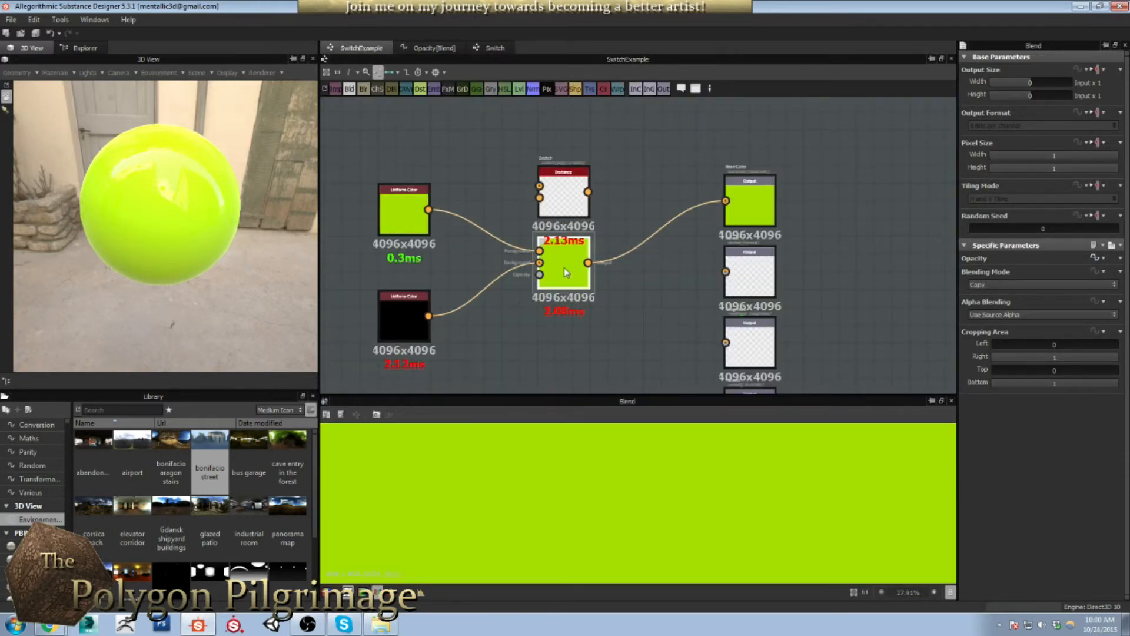
{"action": "left_click", "coordinate": [1097, 260]}
{"action": "left_click", "coordinate": [1092, 274]}
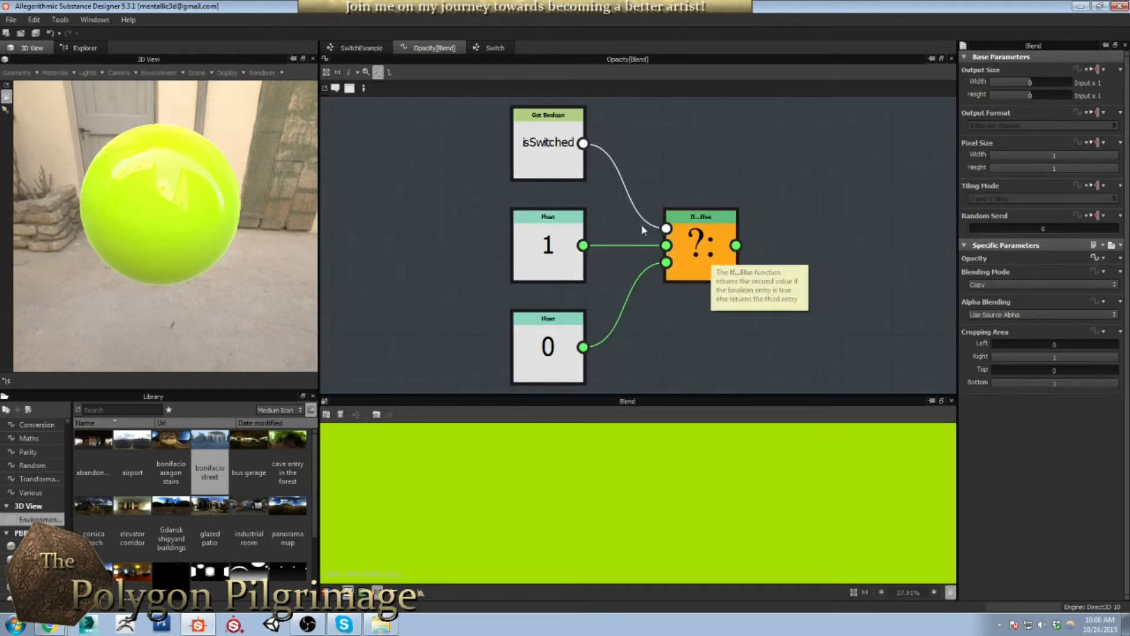
Back in the SwitchExample graph, move the Switch node up clear of the Blend node and select the Blend.
{"action": "left_click", "coordinate": [361, 47]}
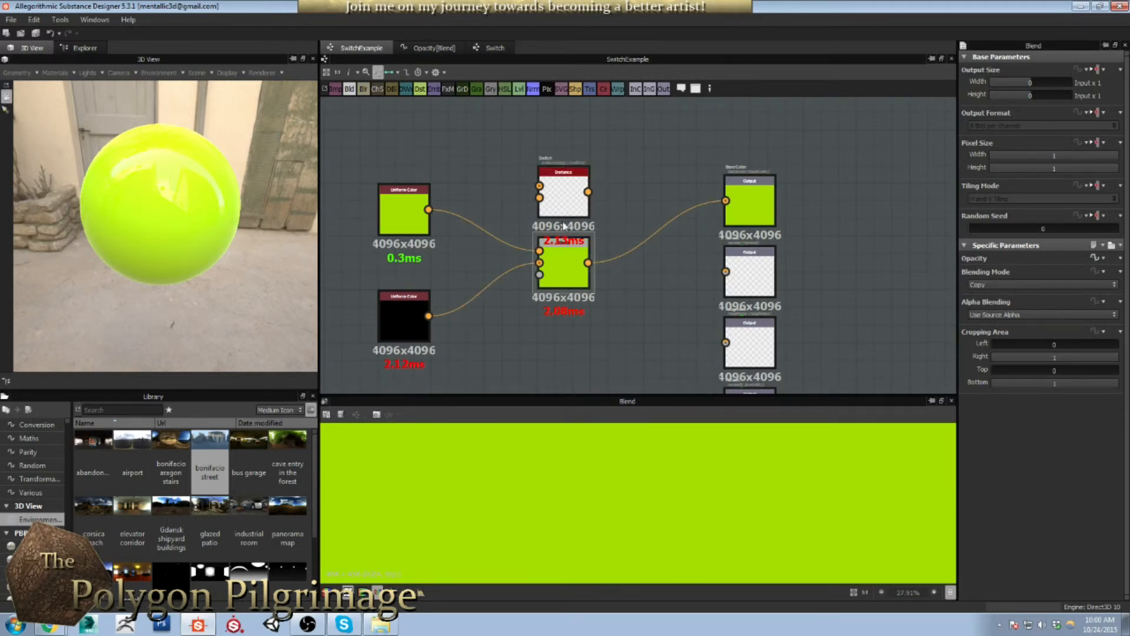
{"action": "left_click_drag", "start_coordinate": [556, 200], "coordinate": [557, 163]}
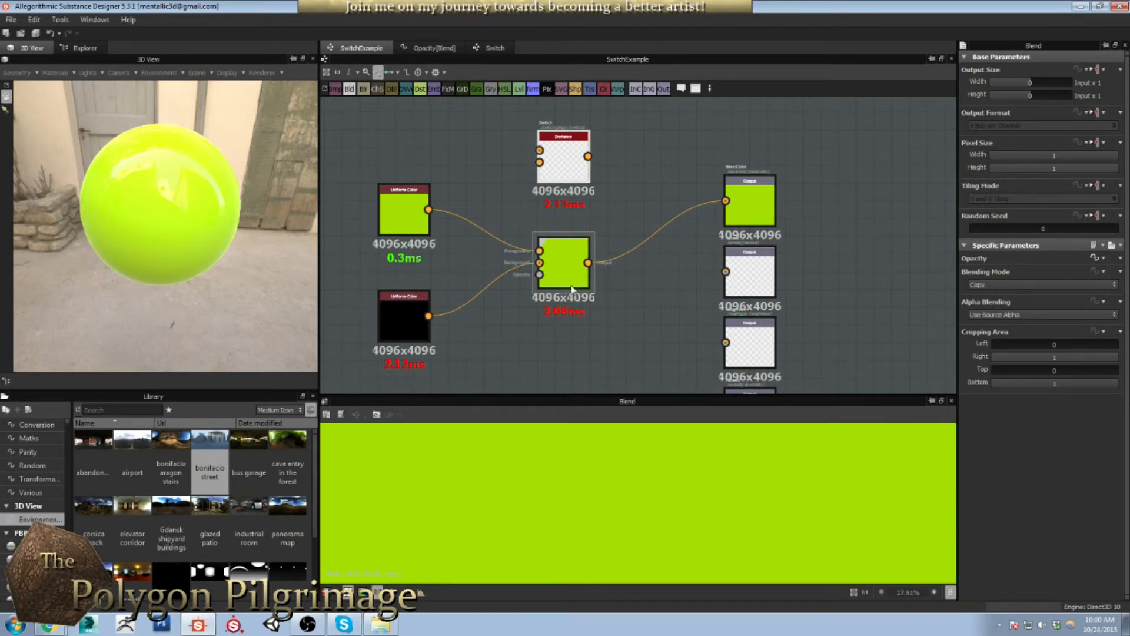
{"action": "left_click", "coordinate": [567, 259]}
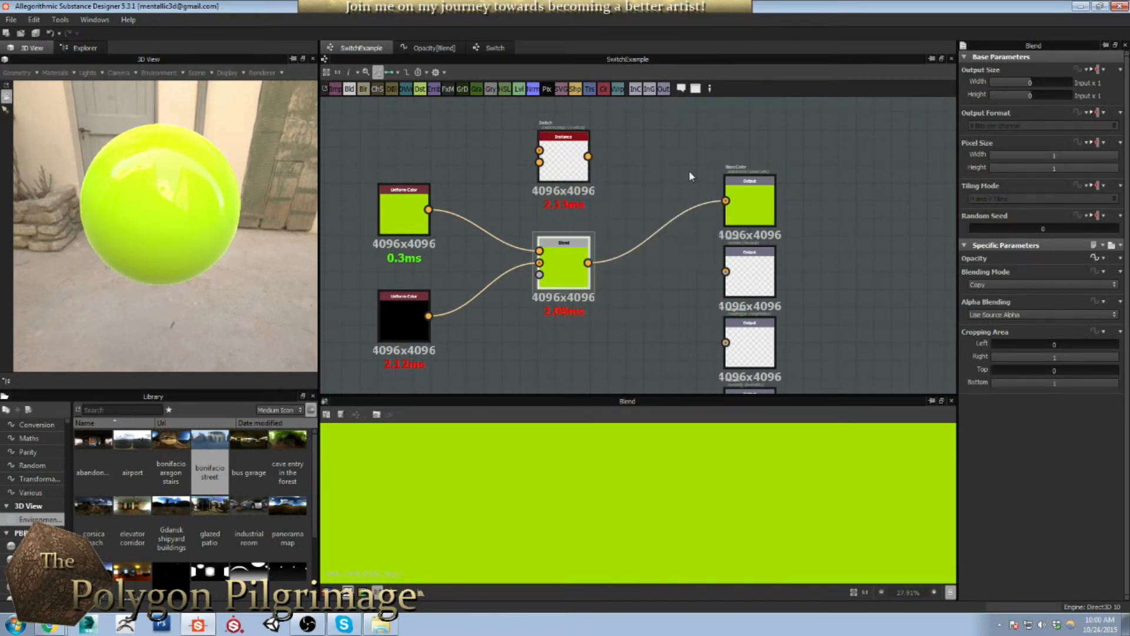
Show the SwitchExample graph's properties and expand the isSwitched input parameter to review its settings.
{"action": "left_click_drag", "start_coordinate": [204, 200], "coordinate": [416, 219]}
{"action": "scroll", "coordinate": [571, 272], "scroll_direction": "down", "scroll_amount": 2}
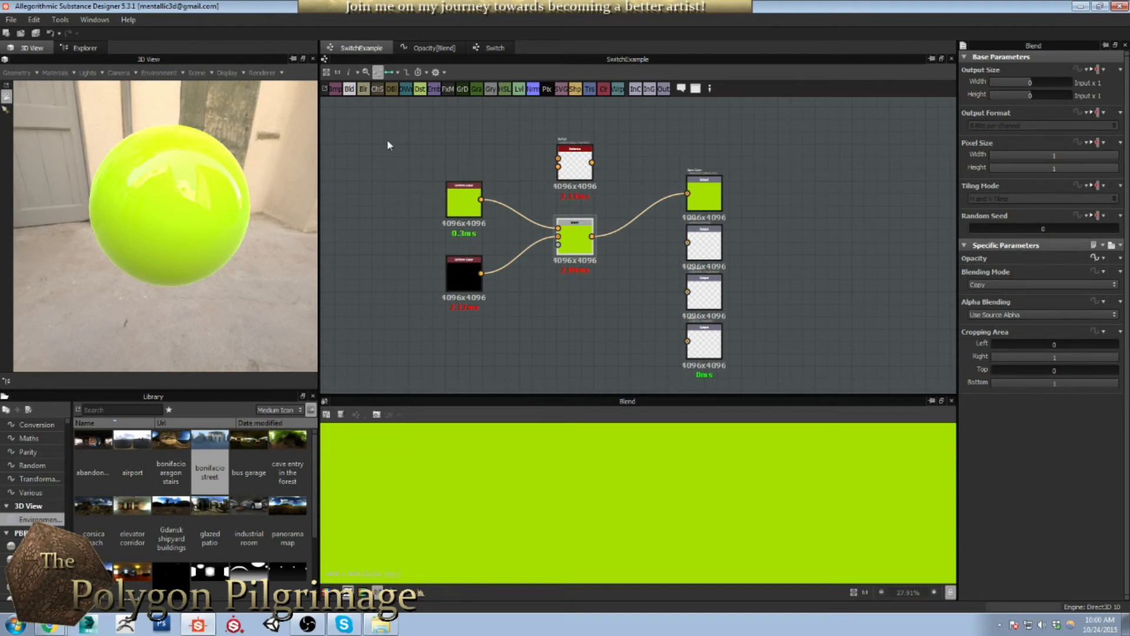
{"action": "left_click", "coordinate": [765, 212]}
{"action": "scroll", "coordinate": [991, 511], "scroll_direction": "down", "scroll_amount": 3}
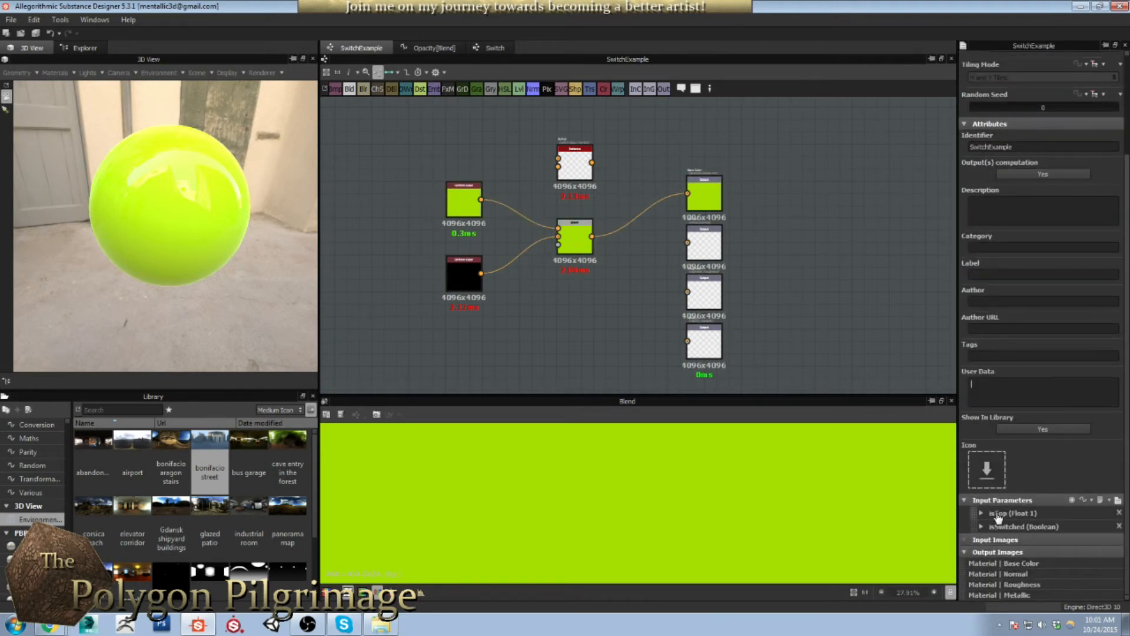
{"action": "left_click", "coordinate": [982, 527]}
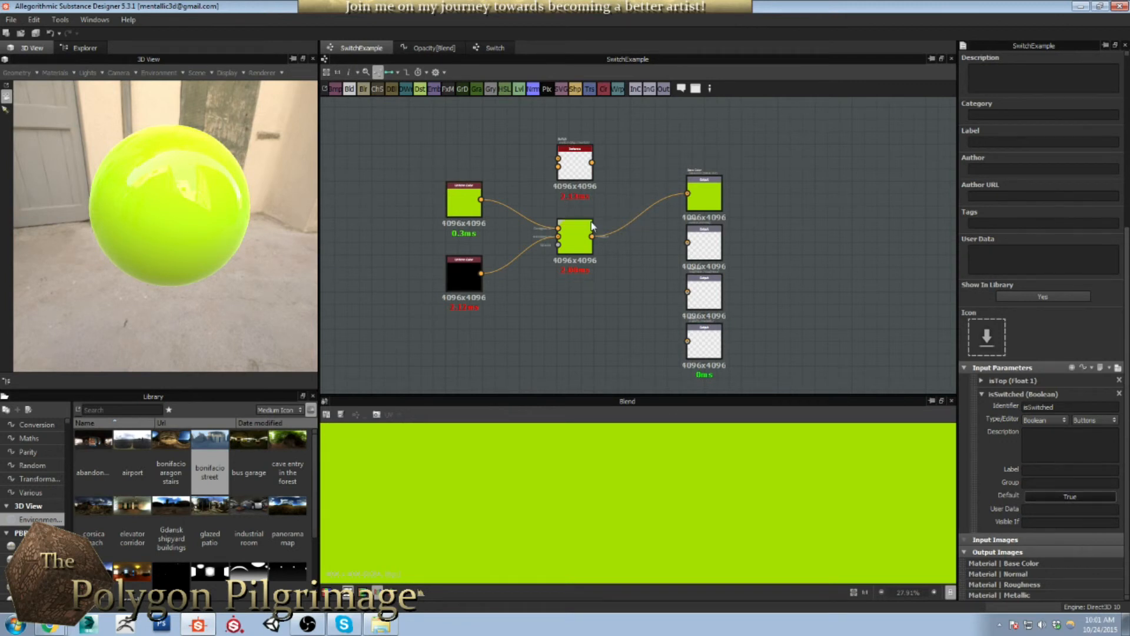
{"action": "scroll", "coordinate": [587, 219], "scroll_direction": "up", "scroll_amount": 3}
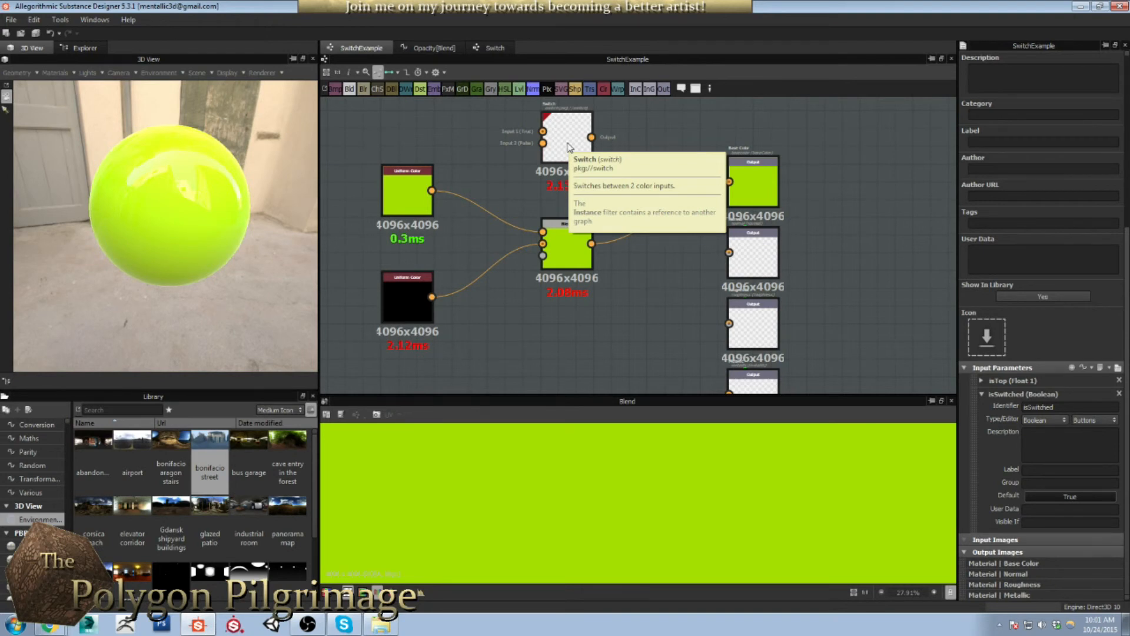
{"action": "mouse_move", "coordinate": [213, 195]}
{"action": "left_mouse_down"}
{"action": "mouse_move", "coordinate": [171, 196]}
{"action": "mouse_move", "coordinate": [144, 182]}
{"action": "mouse_move", "coordinate": [187, 169]}
{"action": "mouse_move", "coordinate": [207, 195]}
{"action": "mouse_move", "coordinate": [195, 182]}
{"action": "mouse_move", "coordinate": [182, 192]}
{"action": "mouse_move", "coordinate": [197, 201]}
{"action": "mouse_move", "coordinate": [189, 207]}
{"action": "mouse_move", "coordinate": [204, 202]}
{"action": "left_mouse_up"}
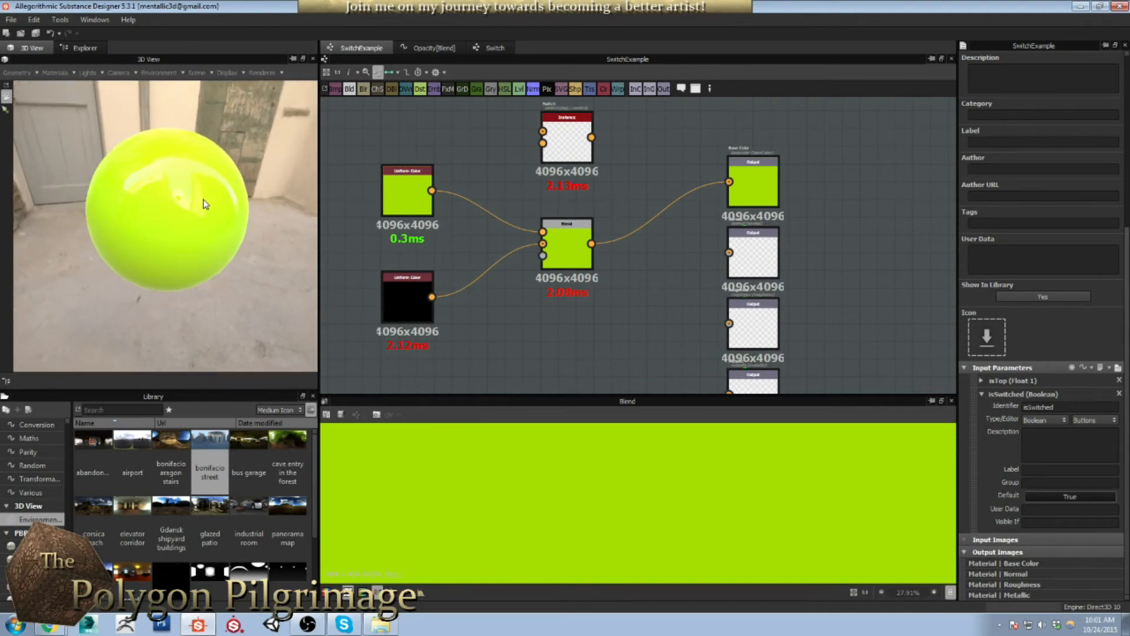
{"action": "scroll", "coordinate": [633, 199], "scroll_direction": "down", "scroll_amount": 3}
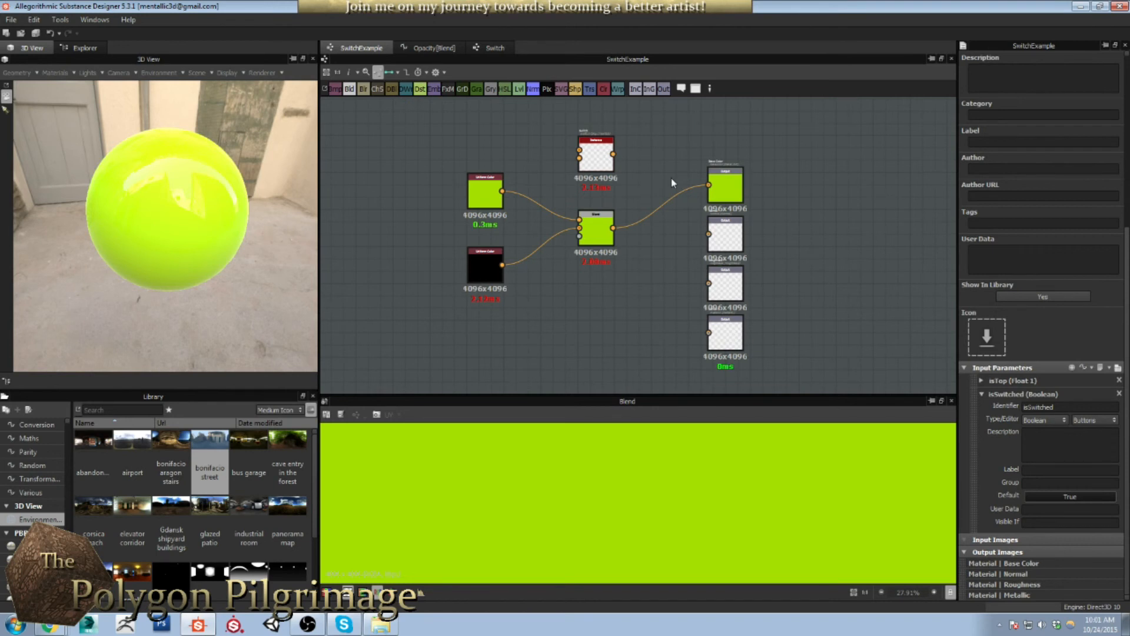
{"action": "middle_click_drag", "start_coordinate": [672, 183], "coordinate": [680, 183]}
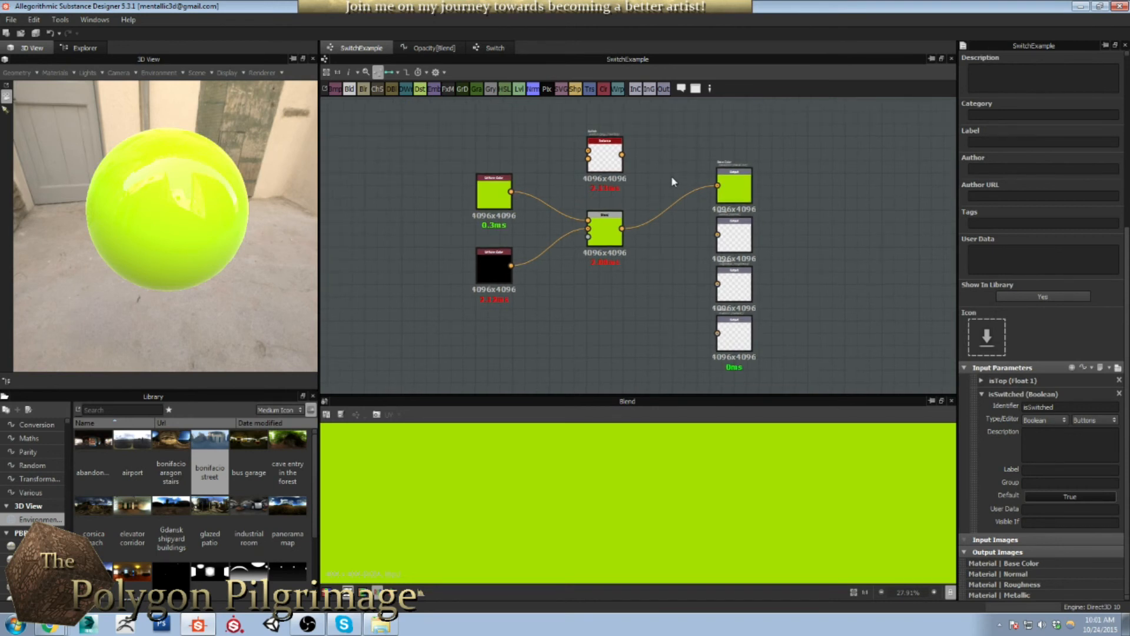